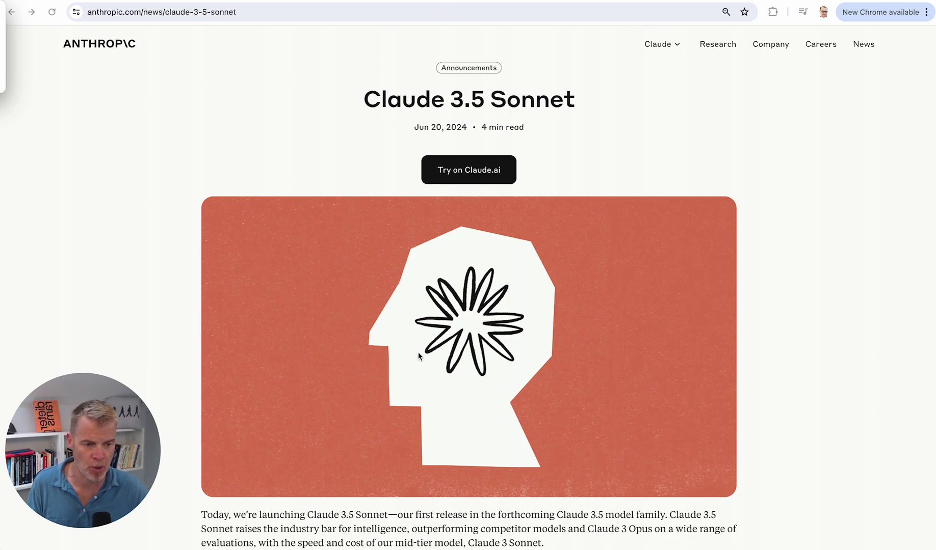
# Scroll the Claude 3.5 Sonnet post past the cost-versus-intelligence chart and benchmark table to the vision section
pyautogui.scroll(-9, 418, 356)
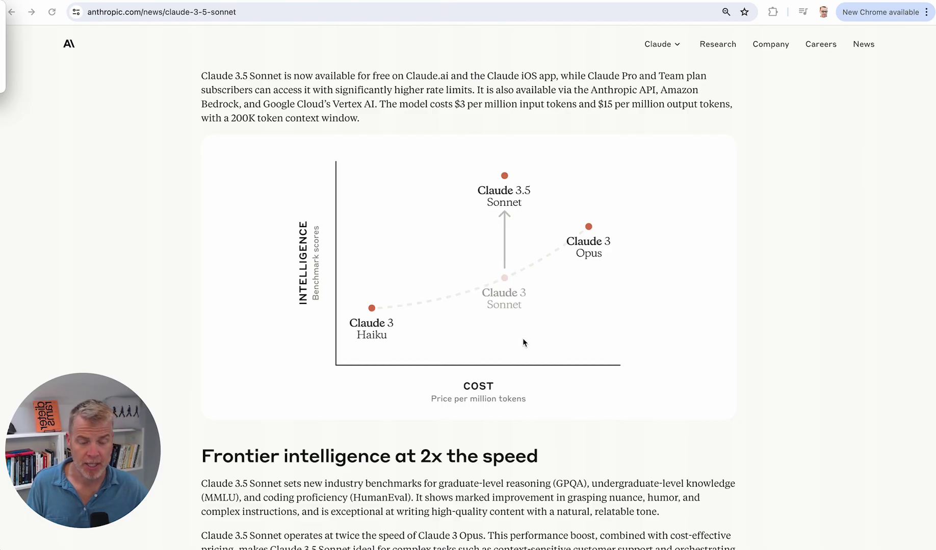
pyautogui.scroll(-5, 548, 409)
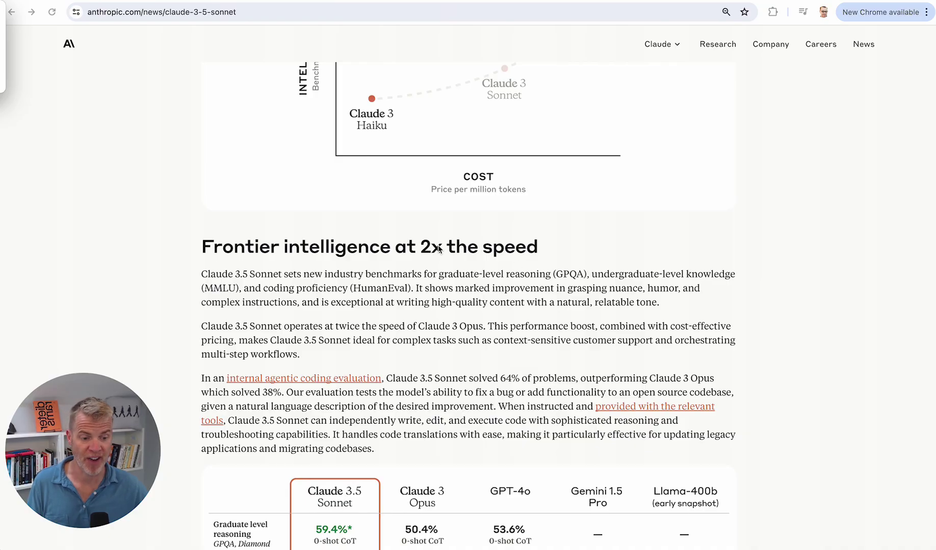
pyautogui.scroll(-1, 463, 408)
pyautogui.scroll(-6, 463, 408)
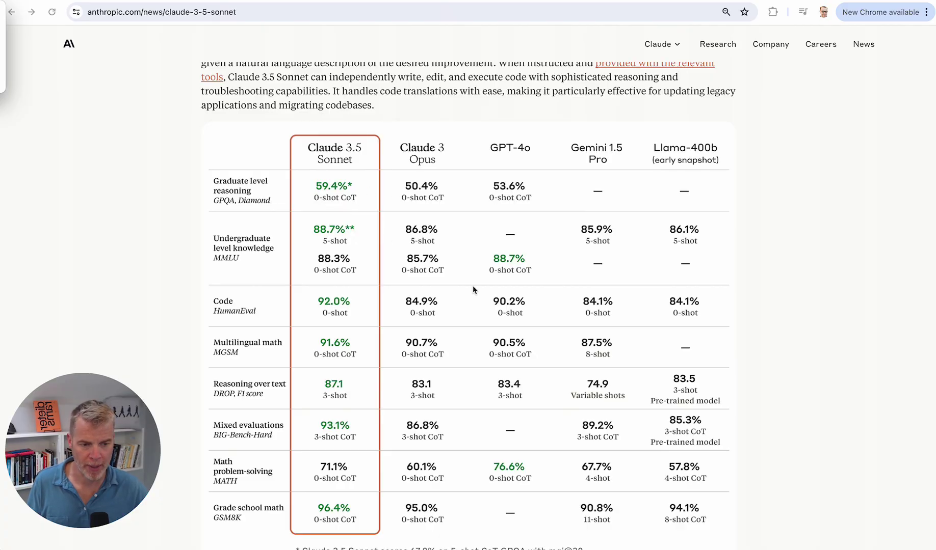
pyautogui.scroll(-1, 472, 288)
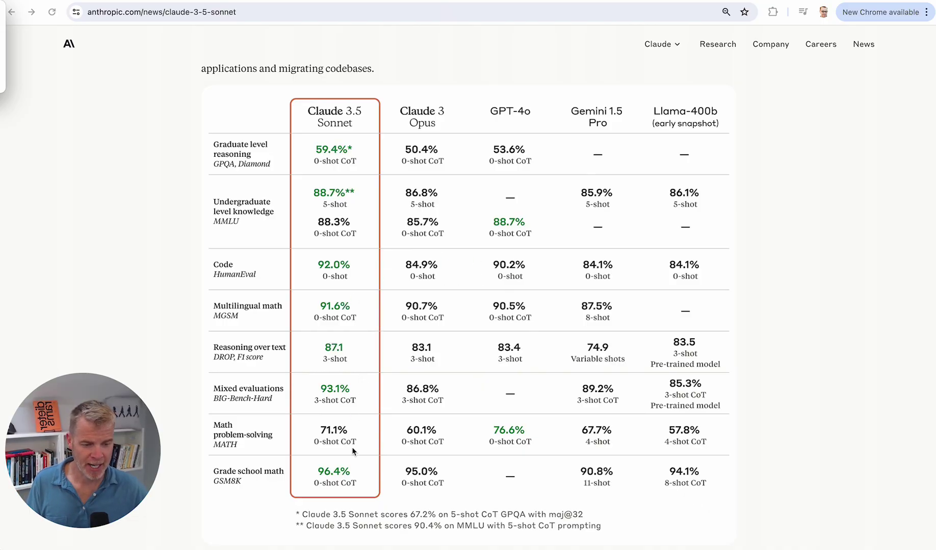
pyautogui.scroll(-5, 351, 451)
# Read through the vision and Artifacts sections, then switch to the AI Regulatory Landscape chat tab
pyautogui.scroll(-4, 352, 451)
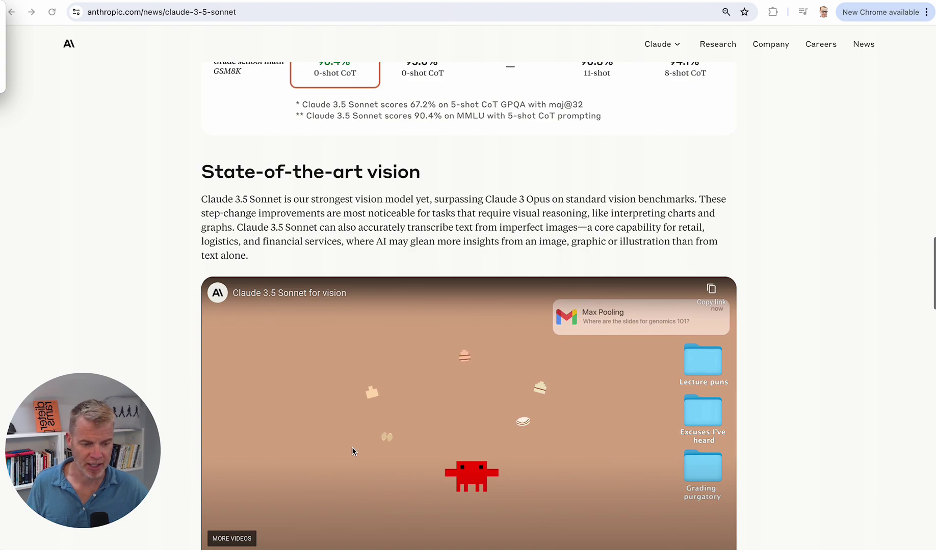
pyautogui.scroll(1, 352, 446)
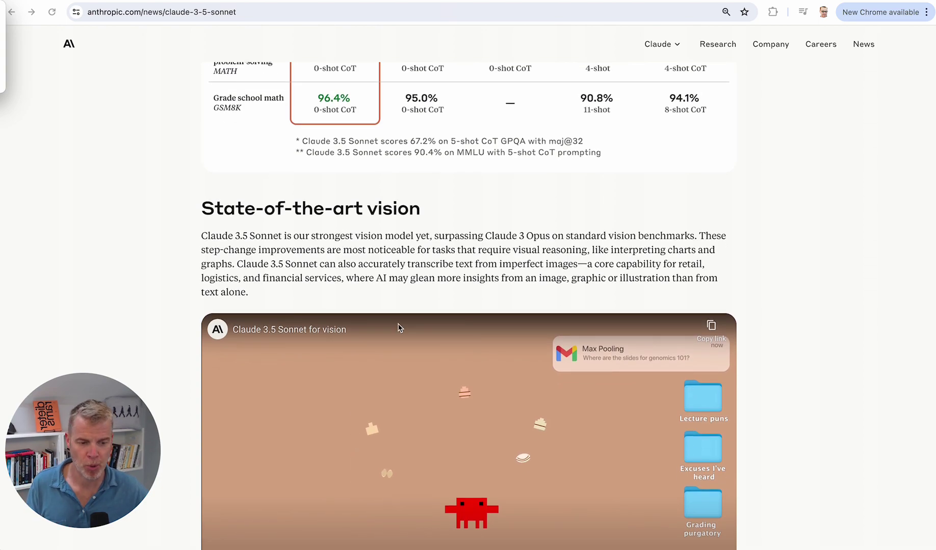
pyautogui.scroll(-1, 398, 328)
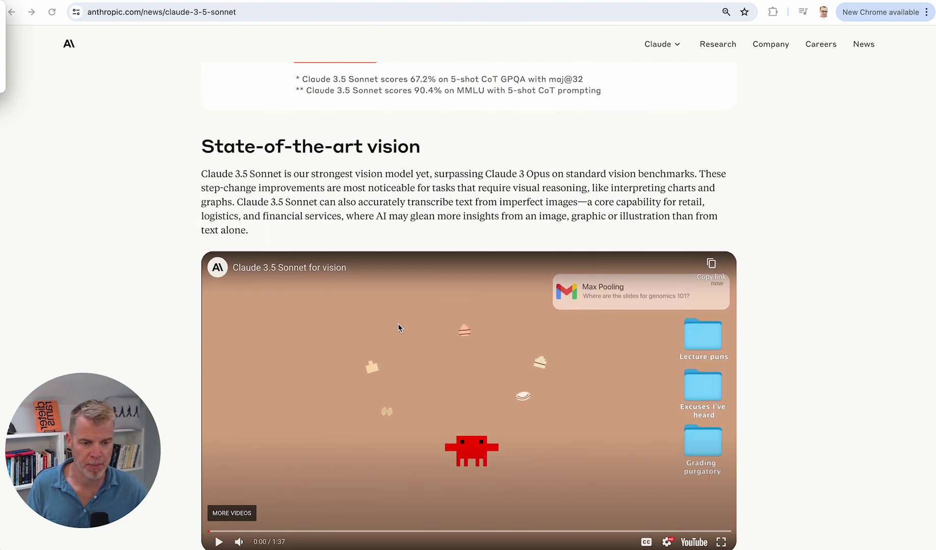
pyautogui.scroll(-7, 399, 328)
pyautogui.scroll(-6, 399, 328)
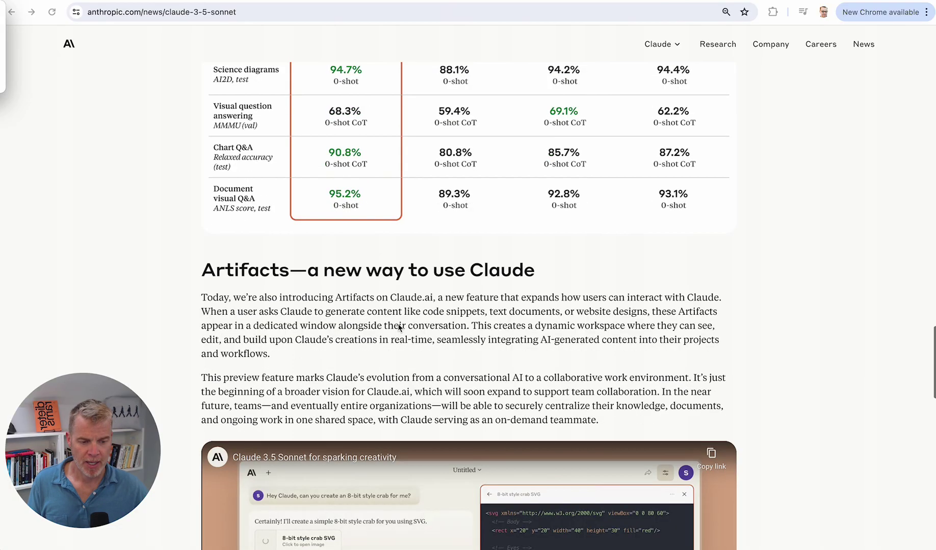
pyautogui.scroll(-1, 398, 327)
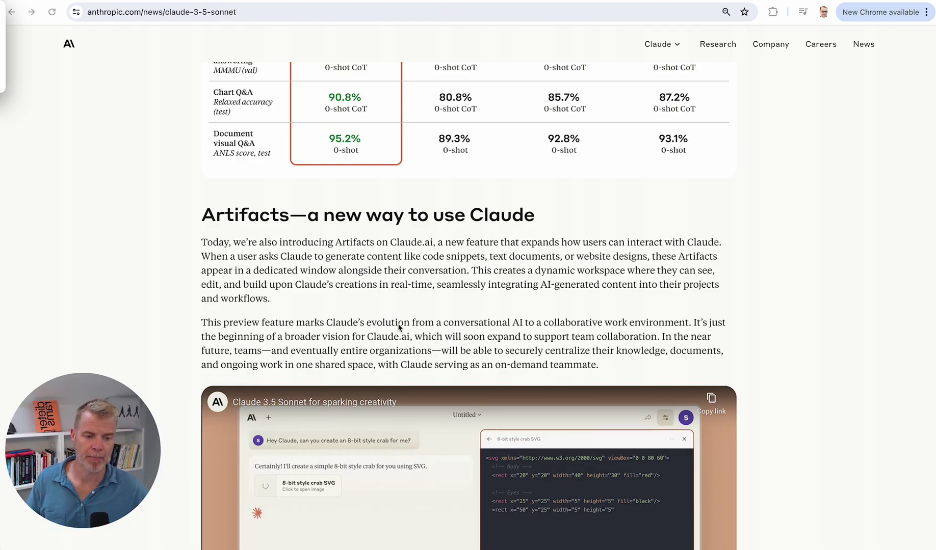
pyautogui.scroll(-3, 398, 328)
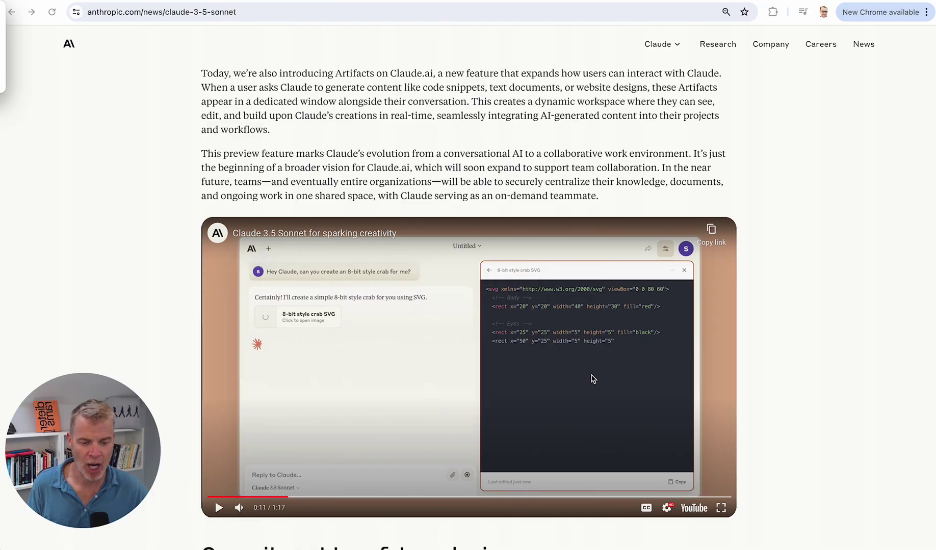
pyautogui.scroll(-2, 592, 379)
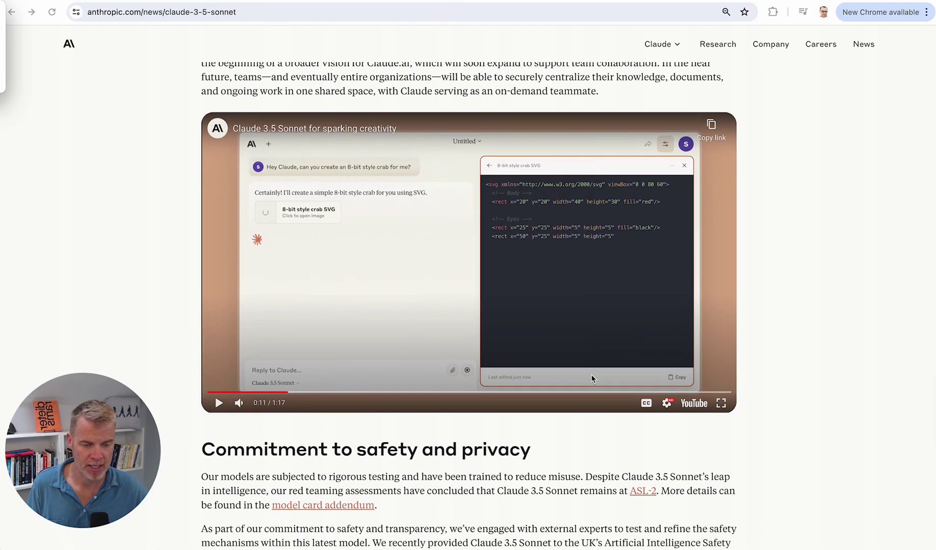
pyautogui.scroll(-5, 593, 378)
pyautogui.scroll(10, 592, 377)
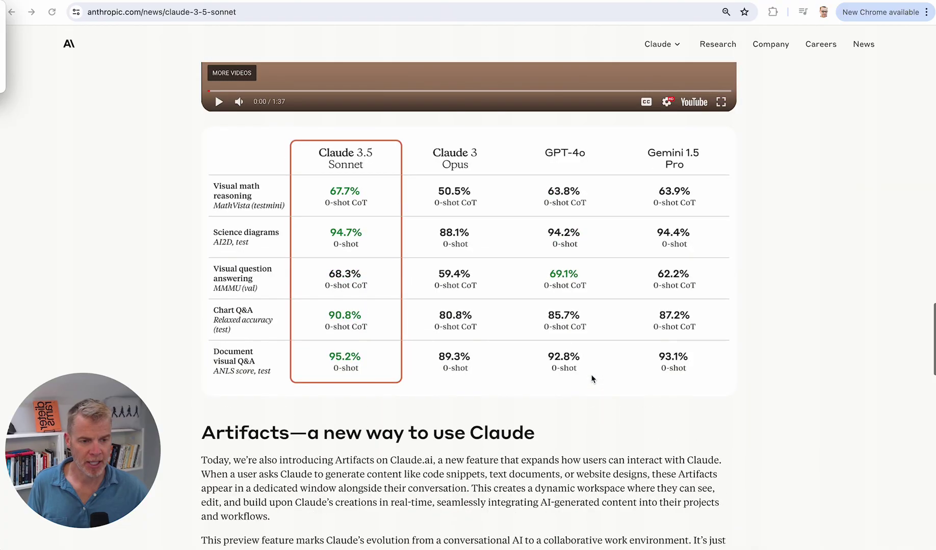
pyautogui.click(397, 1)
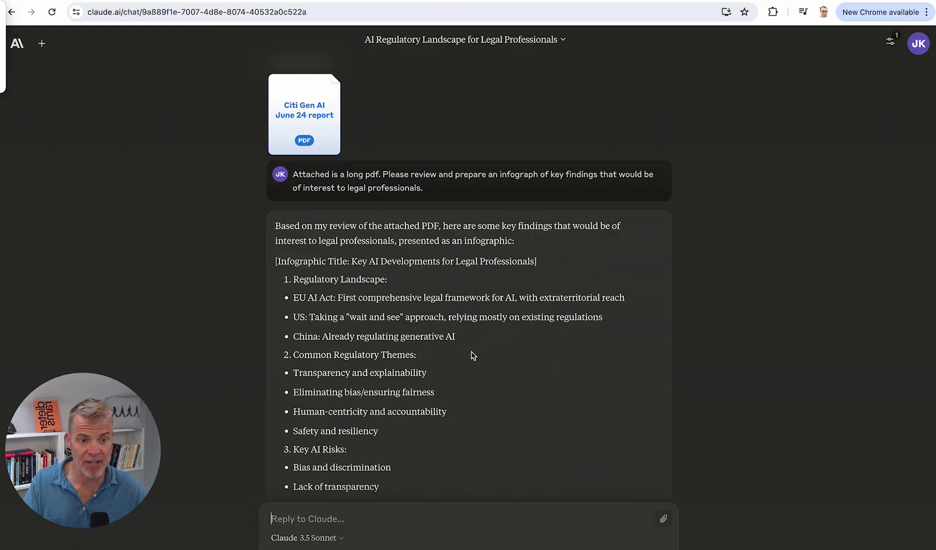
# Open the JK avatar's account menu showing the Pro plan, settings and help options
pyautogui.click(917, 44)
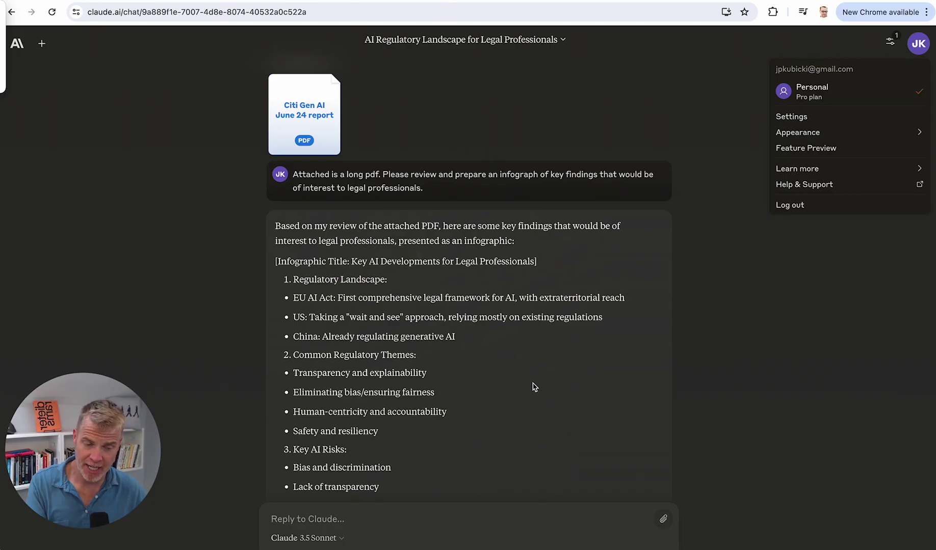
# Dismiss the account menu and scroll through the SVG infographic reply's colored boxes
pyautogui.click(445, 387)
pyautogui.scroll(-20, 445, 387)
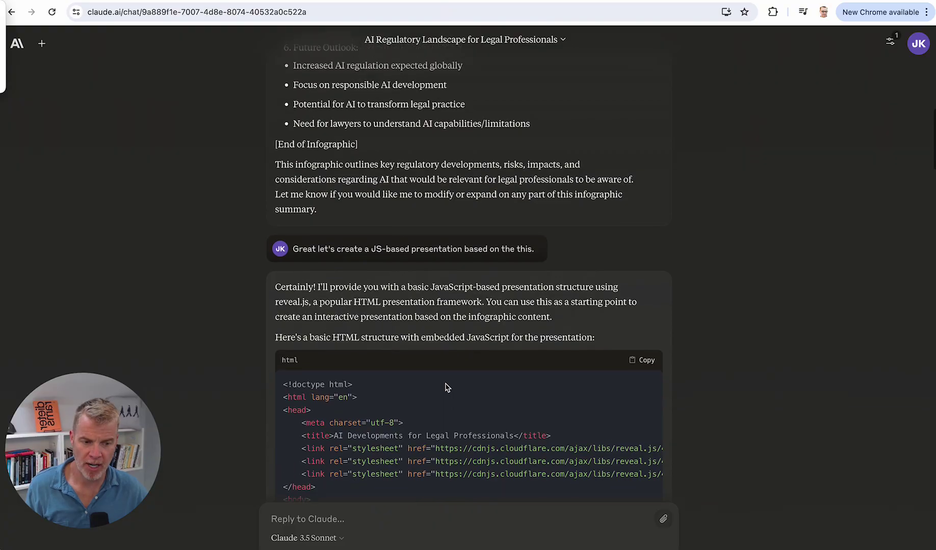
pyautogui.scroll(3, 445, 387)
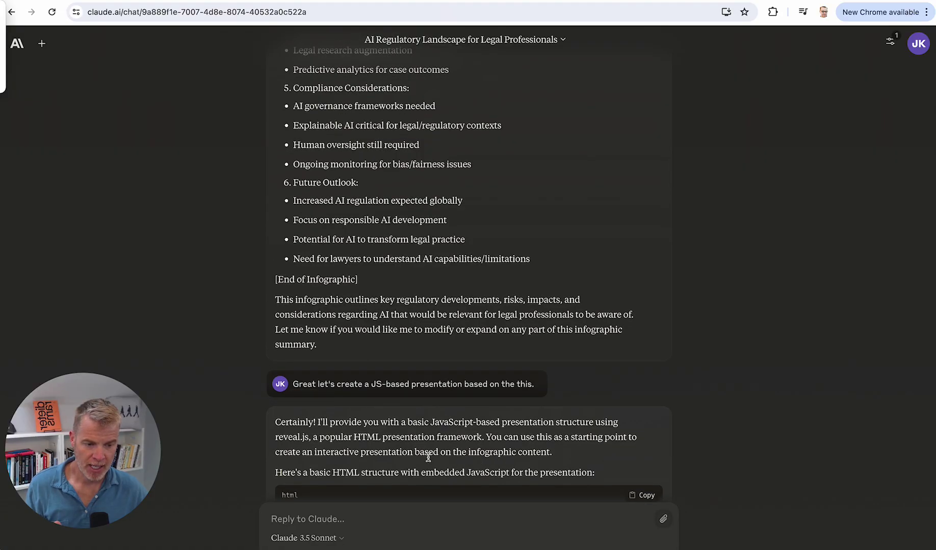
pyautogui.scroll(-2, 428, 457)
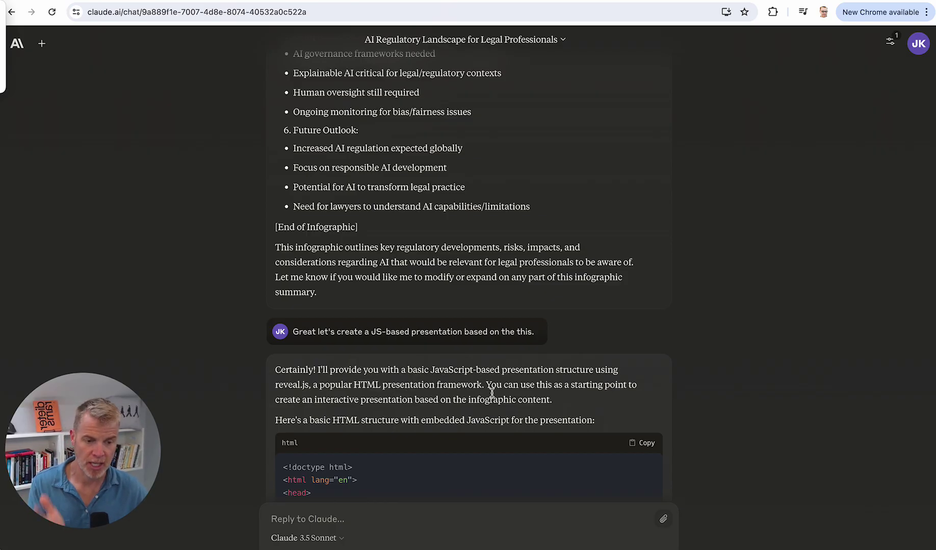
pyautogui.scroll(-6, 490, 391)
pyautogui.scroll(-3, 493, 397)
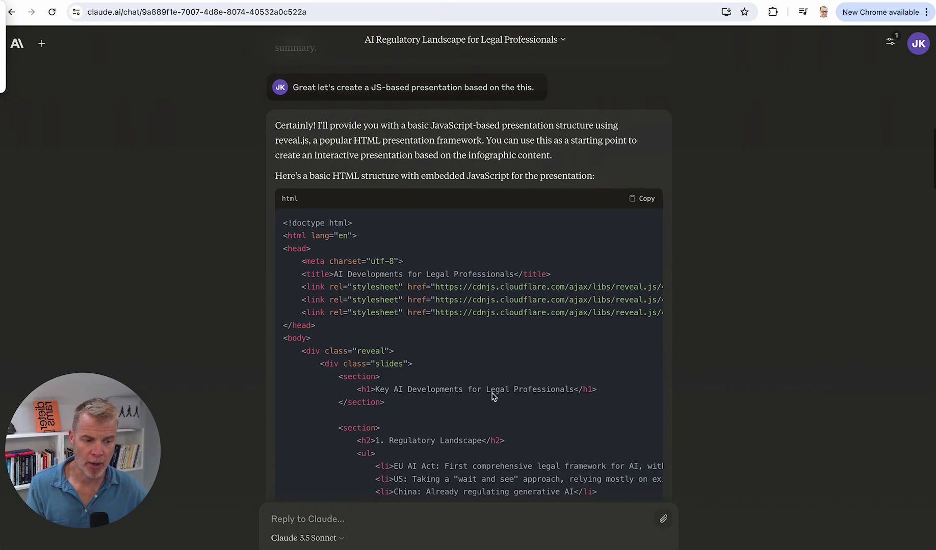
pyautogui.scroll(-8, 493, 396)
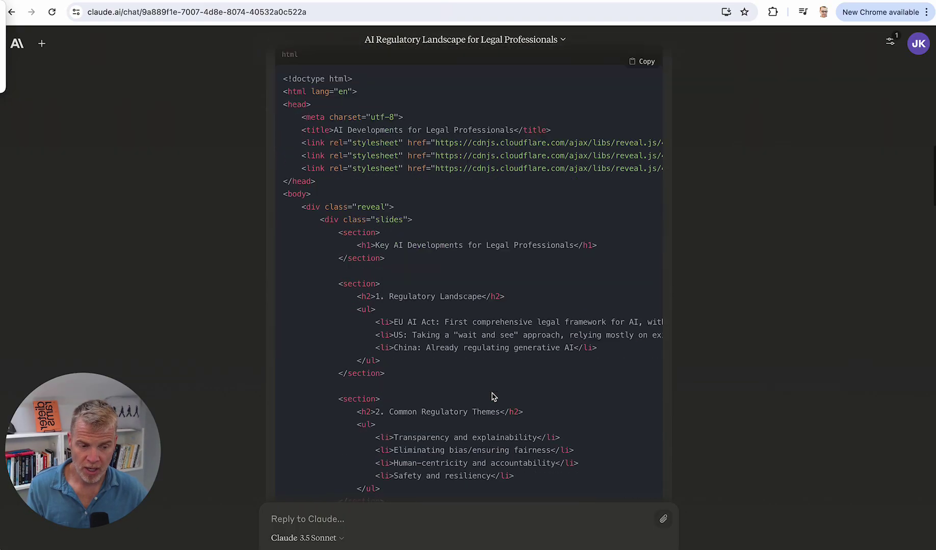
pyautogui.scroll(-3, 576, 396)
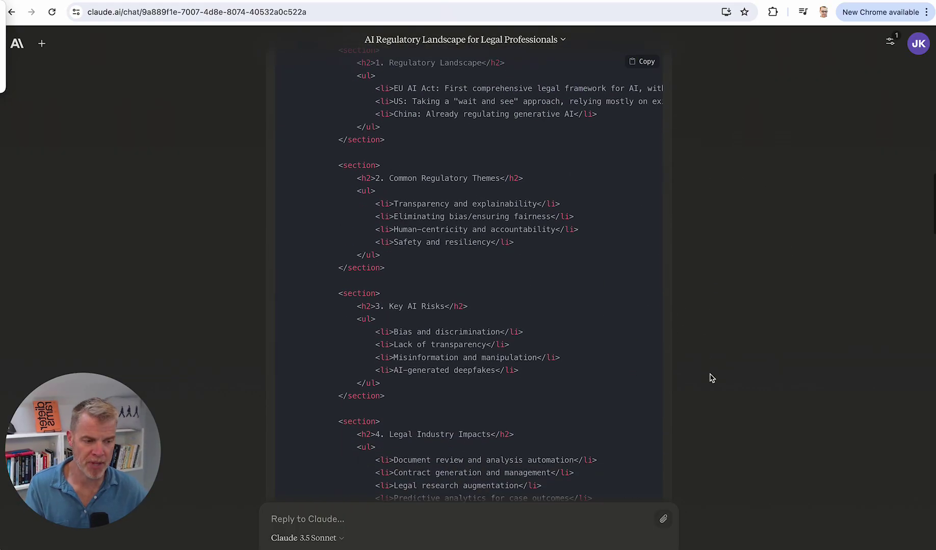
pyautogui.scroll(20, 798, 306)
pyautogui.scroll(-20, 538, 324)
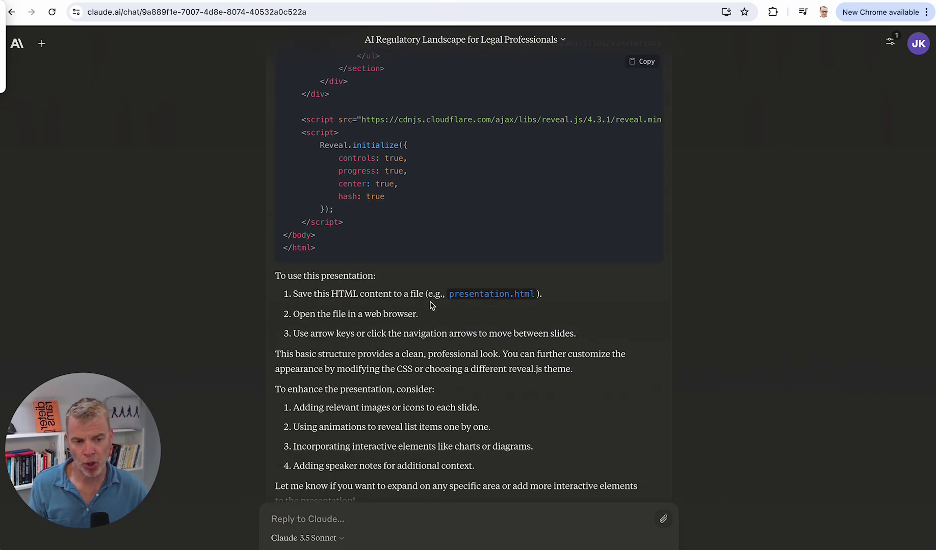
# Finish reviewing the regulation, risks and outlook boxes, then open the chat title's Rename/Delete menu
pyautogui.scroll(8, 431, 305)
pyautogui.scroll(-20, 430, 304)
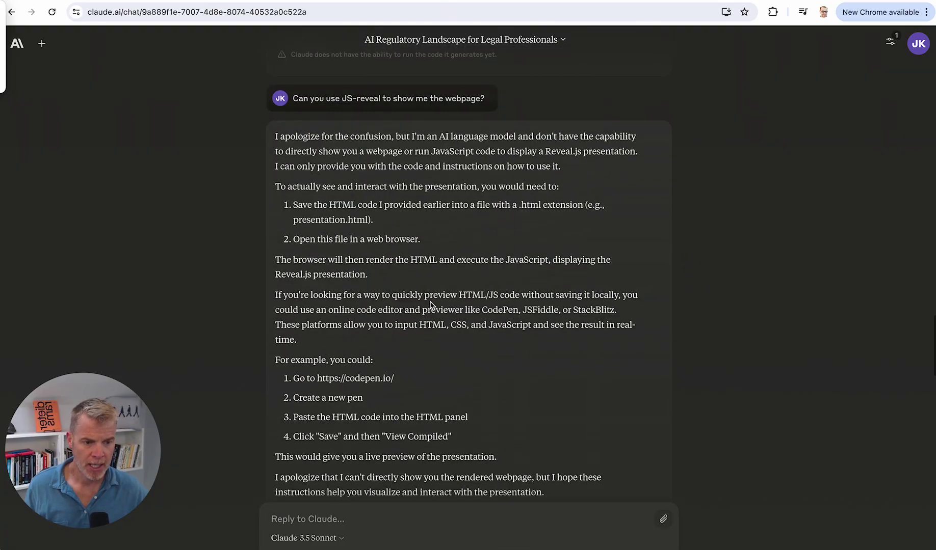
pyautogui.scroll(-5, 430, 305)
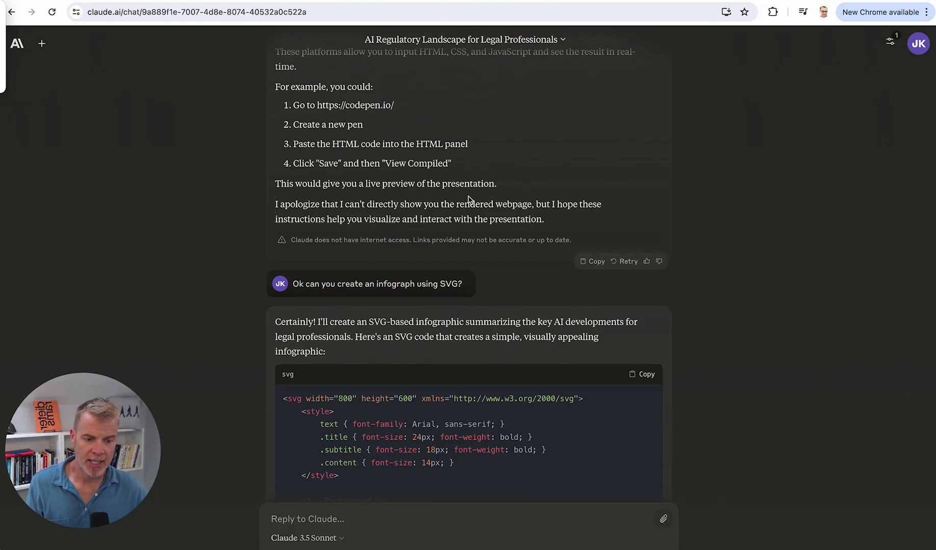
pyautogui.scroll(-1, 468, 199)
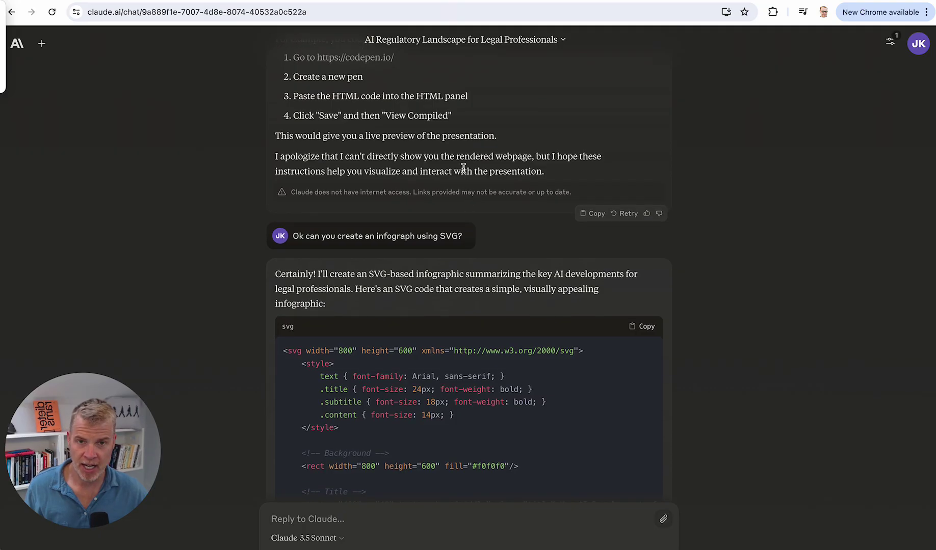
pyautogui.scroll(7, 468, 194)
pyautogui.scroll(-15, 464, 171)
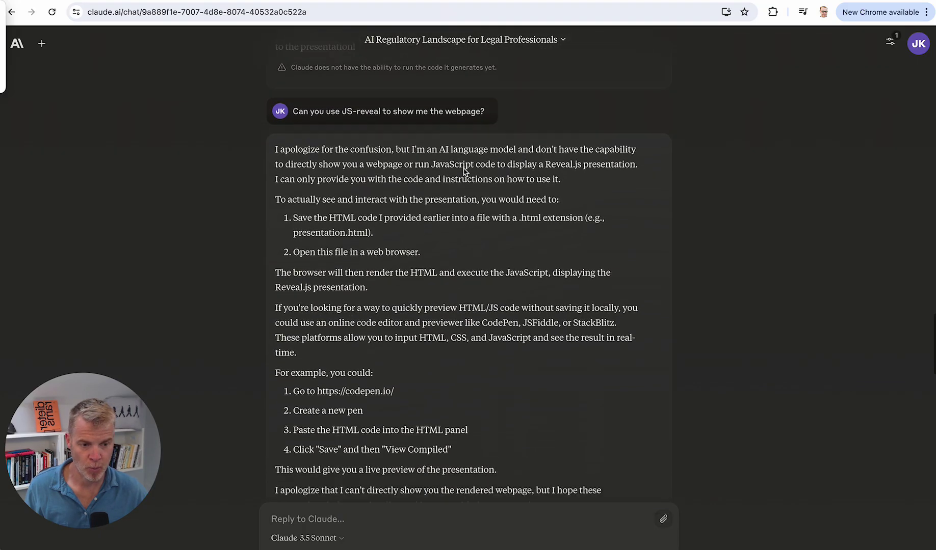
pyautogui.scroll(-8, 464, 168)
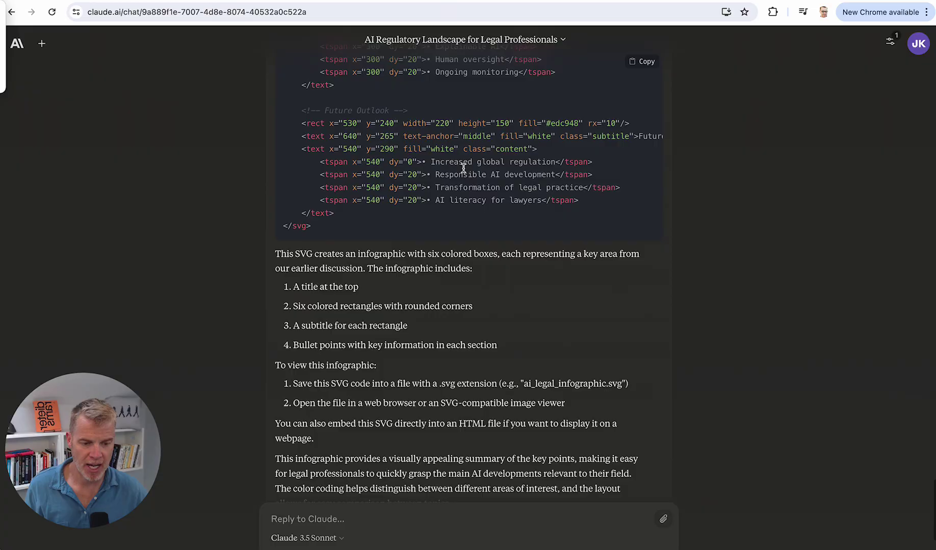
pyautogui.scroll(20, 463, 168)
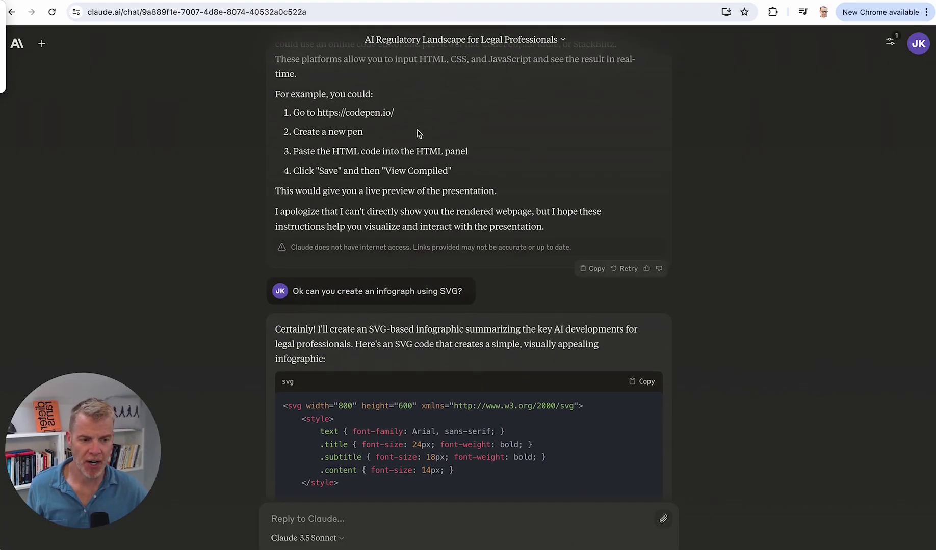
pyautogui.click(562, 40)
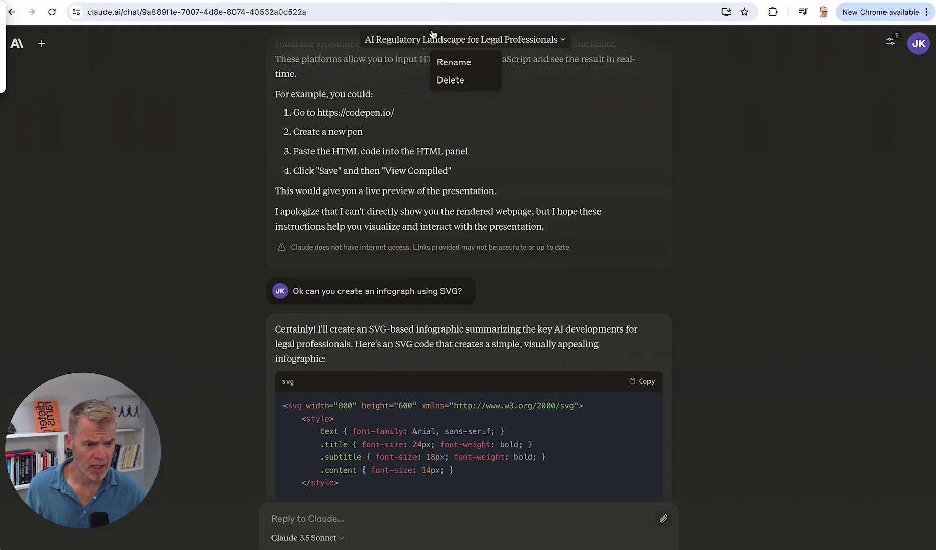
# Open the 8-Bit Crab Creation chat's crab SVG artifact and compare its code with the preview
pyautogui.click(17, 44)
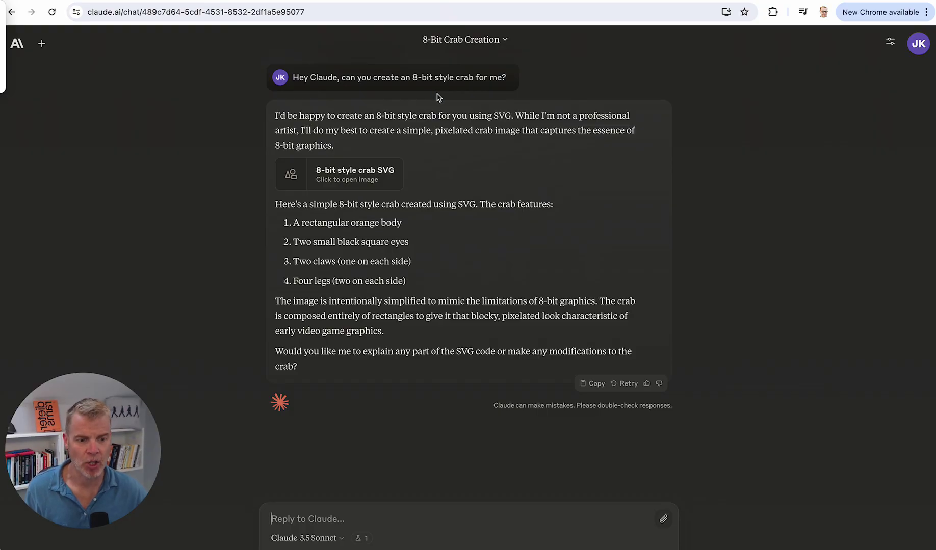
pyautogui.click(345, 175)
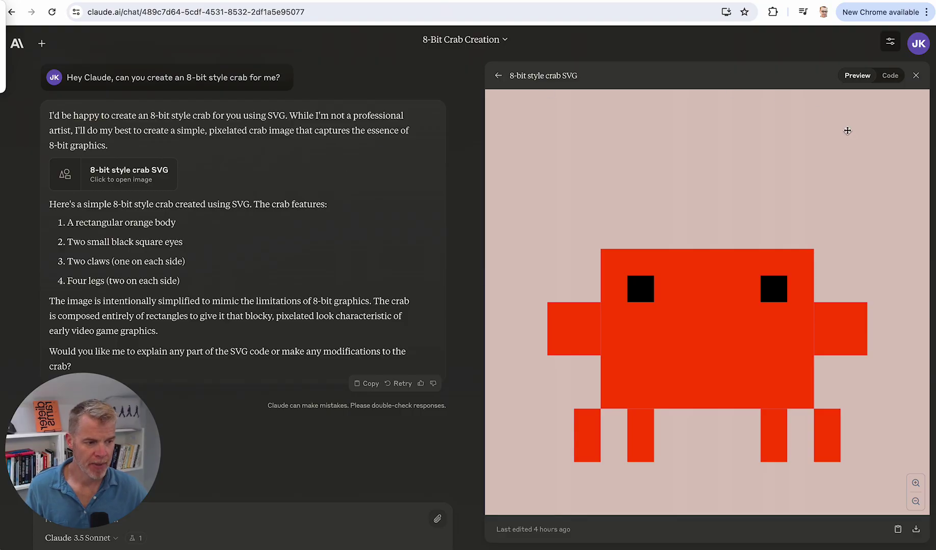
pyautogui.click(889, 76)
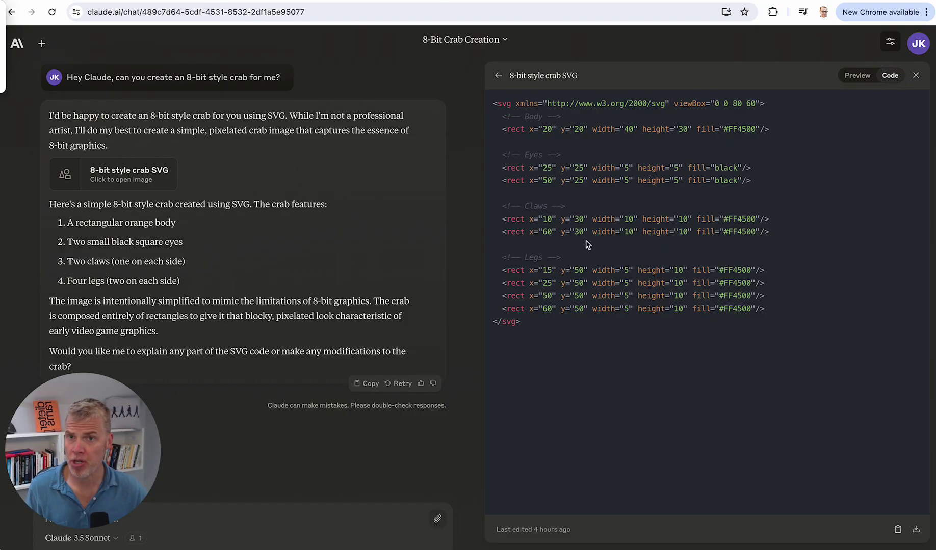
pyautogui.click(861, 78)
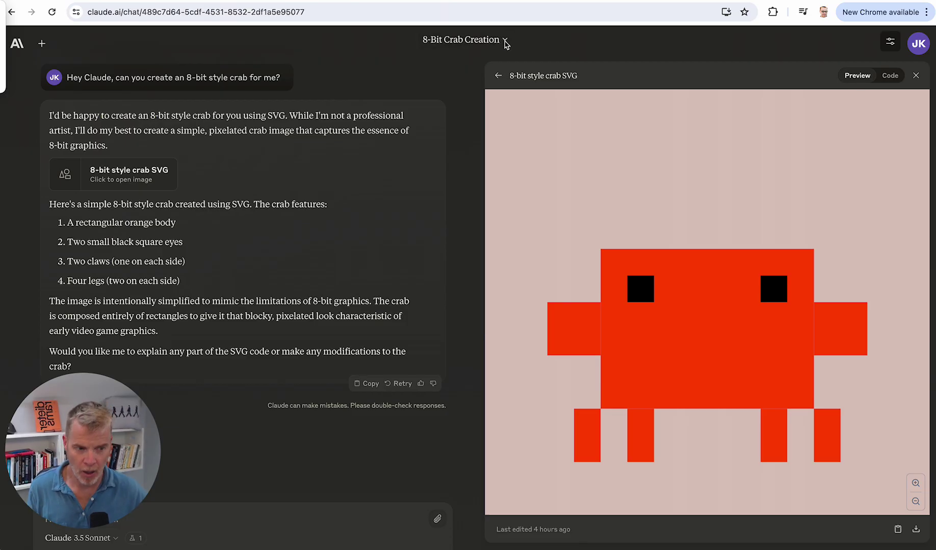
# Highlight '8-bit style' in the original request, then go back to the previous-chats home screen
pyautogui.moveTo(183, 79); pyautogui.dragTo(234, 85)
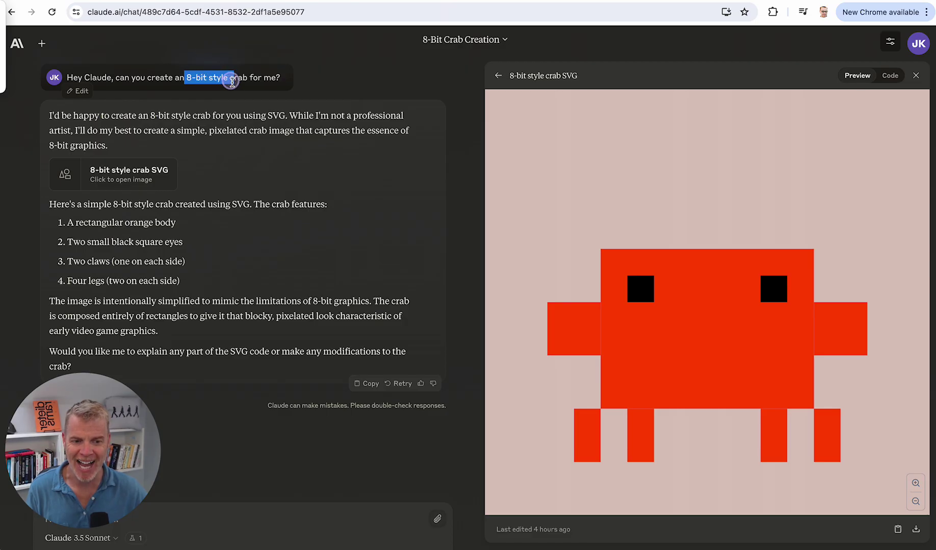
pyautogui.click(505, 41)
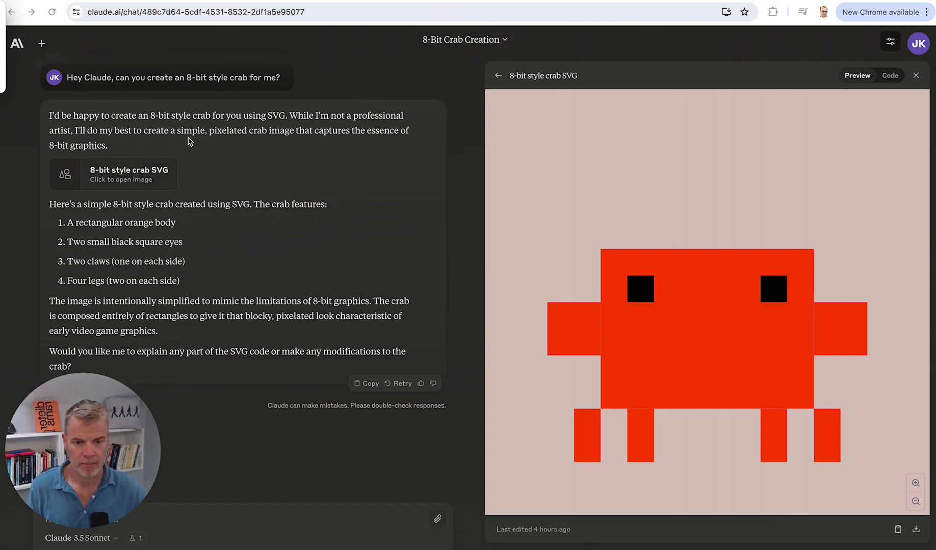
pyautogui.click(18, 43)
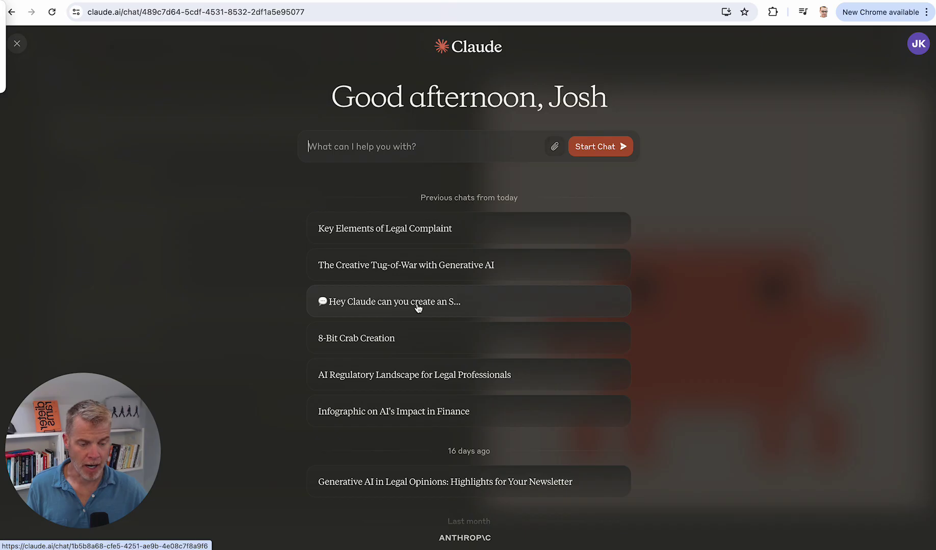
# Open the Citi Gen AI report chat and view the AI in Finance Key Findings infographic's SVG code
pyautogui.click(418, 308)
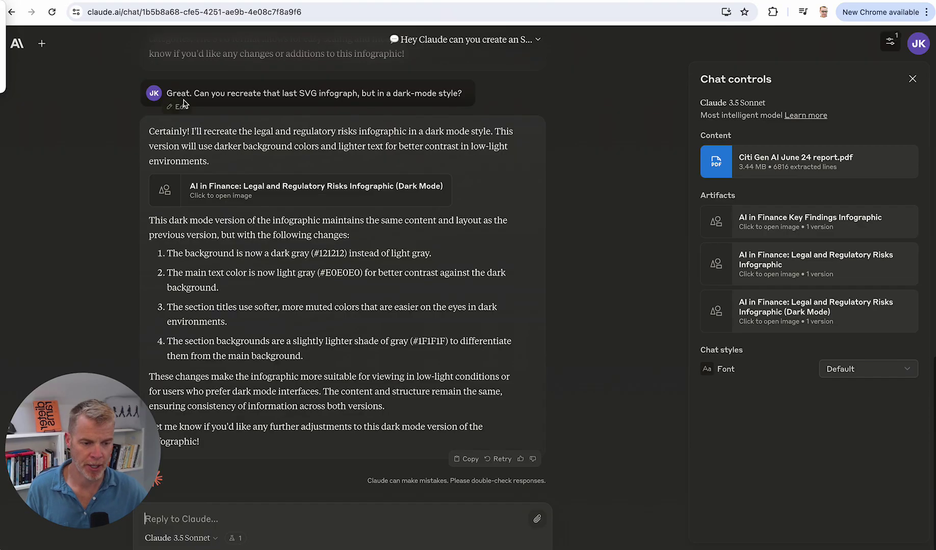
pyautogui.scroll(15, 312, 173)
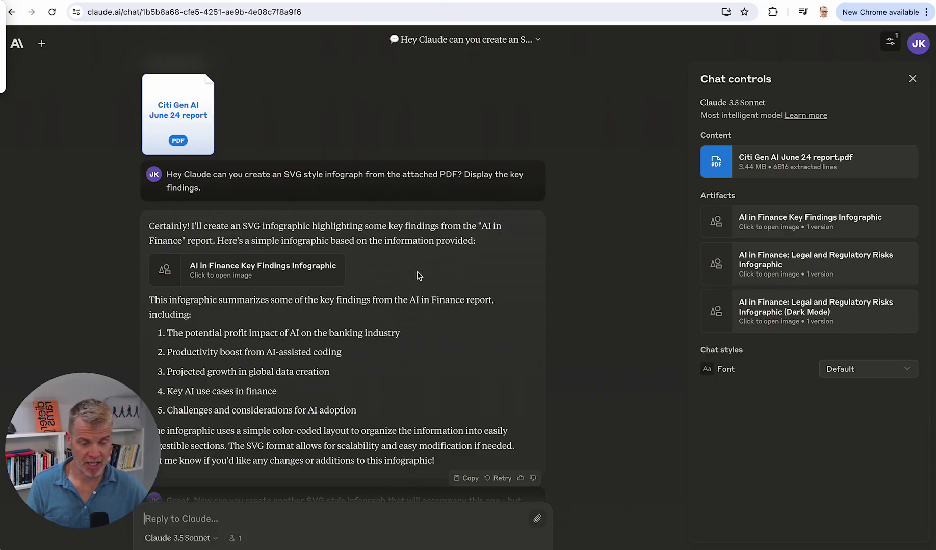
pyautogui.click(266, 274)
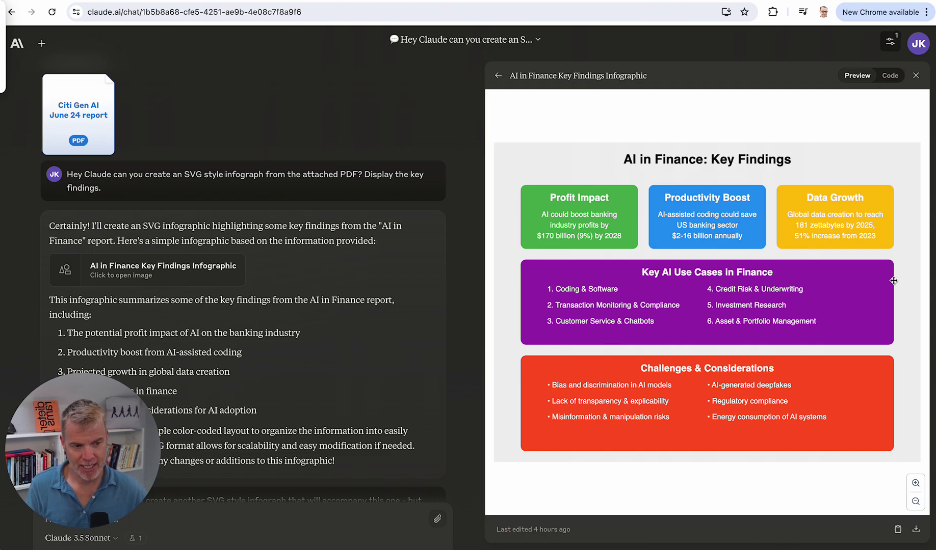
pyautogui.click(890, 75)
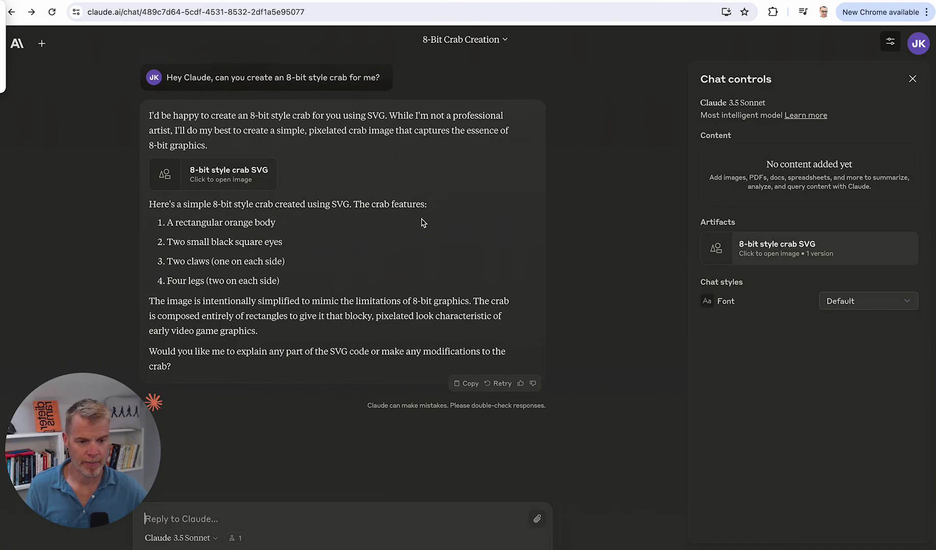
# Return home, reopen the finance infographics chat and its Key Findings artifact
pyautogui.click(17, 43)
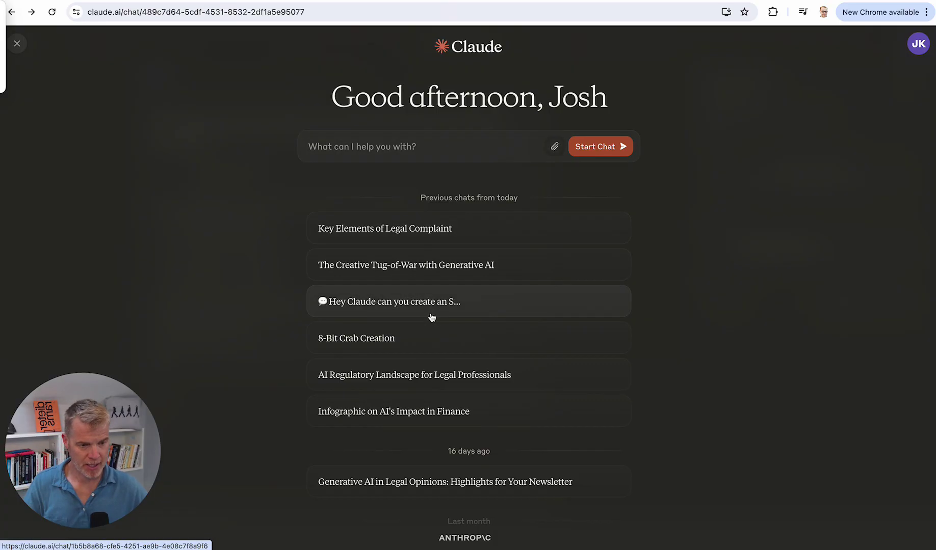
pyautogui.click(436, 303)
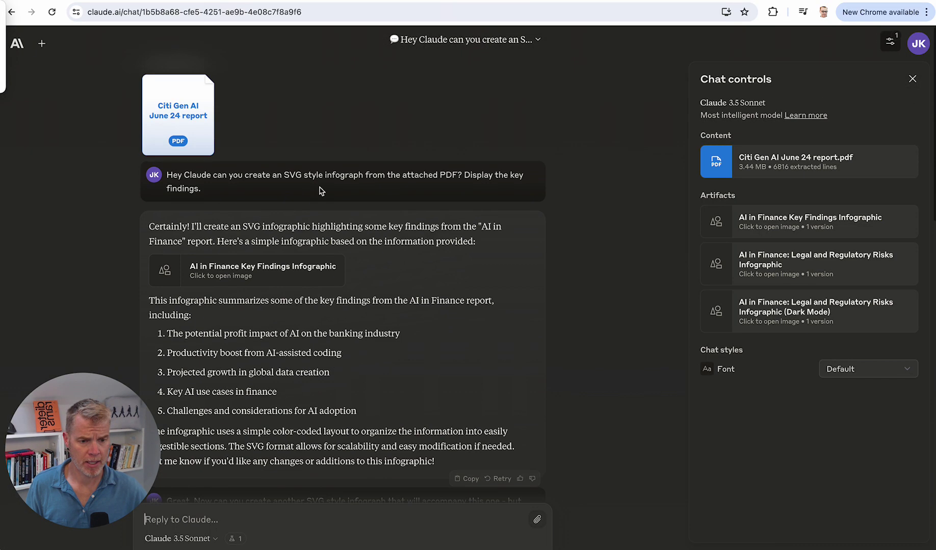
pyautogui.click(271, 277)
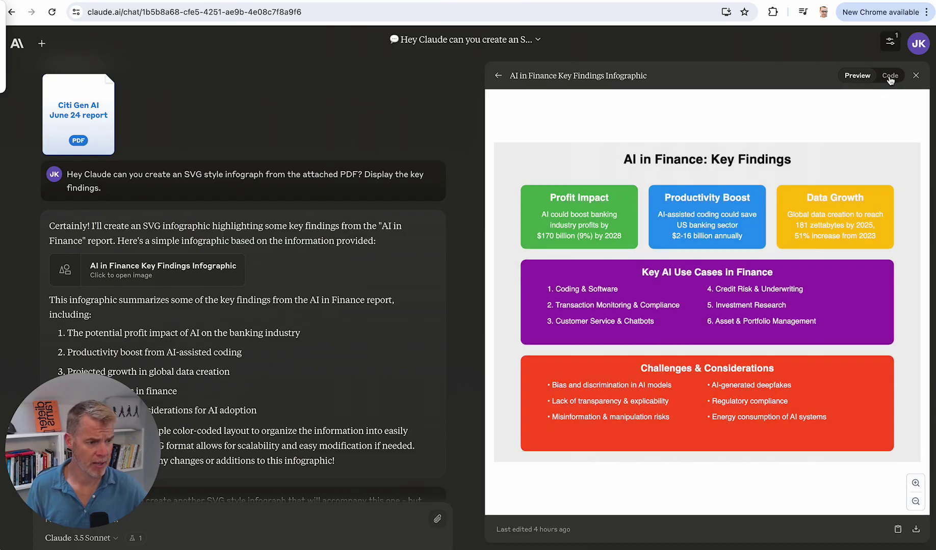
# Glance at the Key Findings SVG code, then switch back to the rendered infographic
pyautogui.click(890, 76)
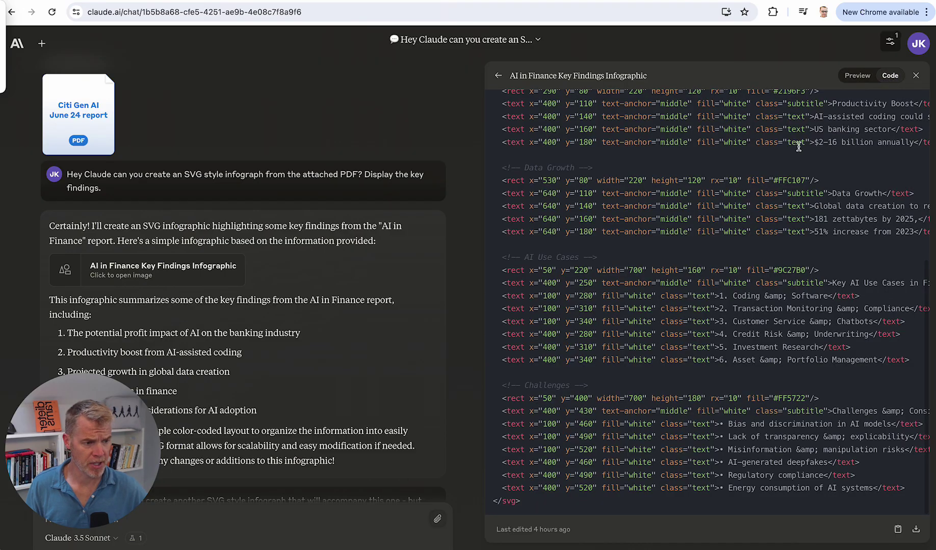
pyautogui.scroll(10, 799, 144)
pyautogui.click(855, 77)
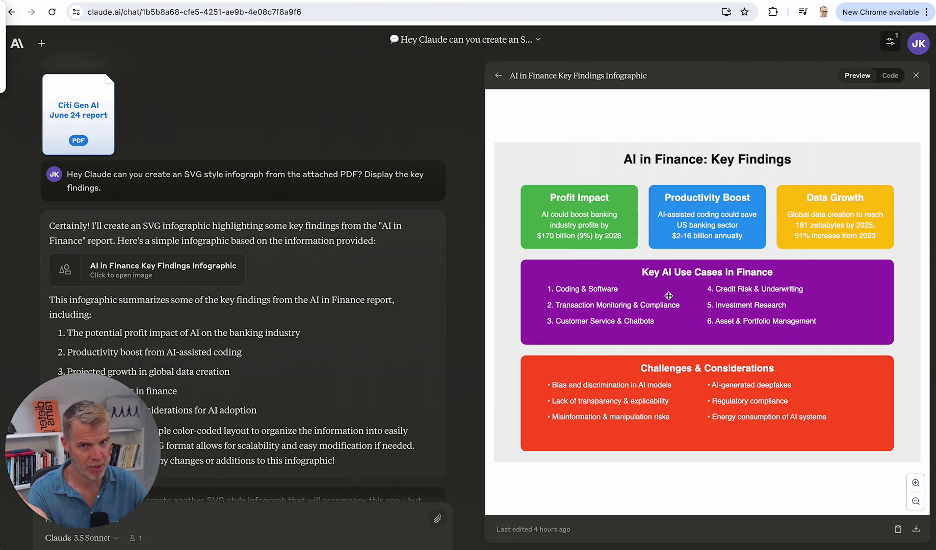
pyautogui.scroll(-2, 304, 317)
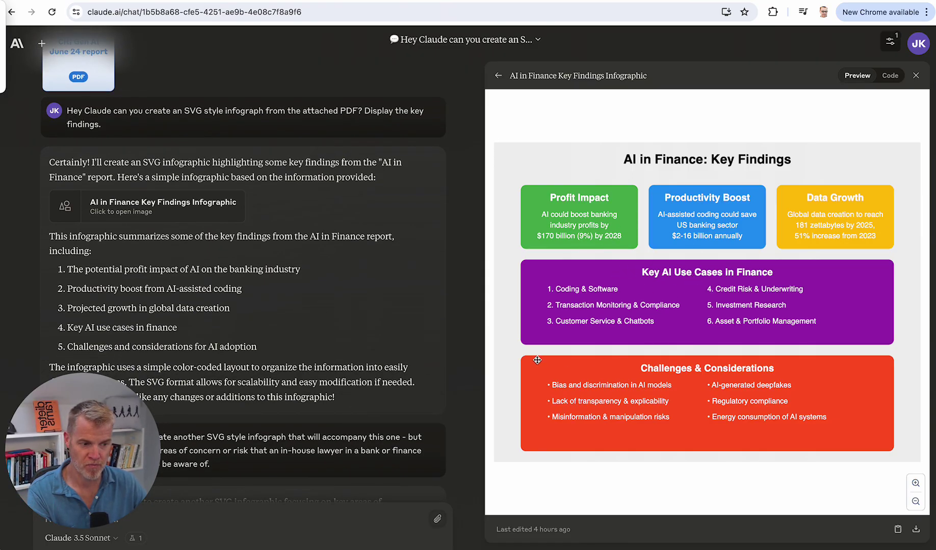
# Scroll to the legal-risks reply and open the 'AI in Finance: Legal and Regulatory Risks Infographic' artifact
pyautogui.scroll(-8, 398, 265)
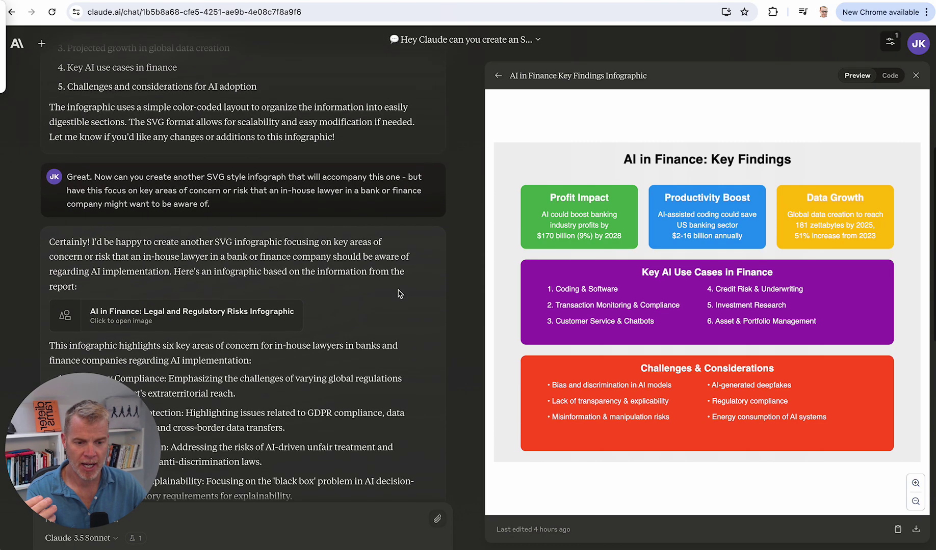
pyautogui.scroll(-1, 400, 294)
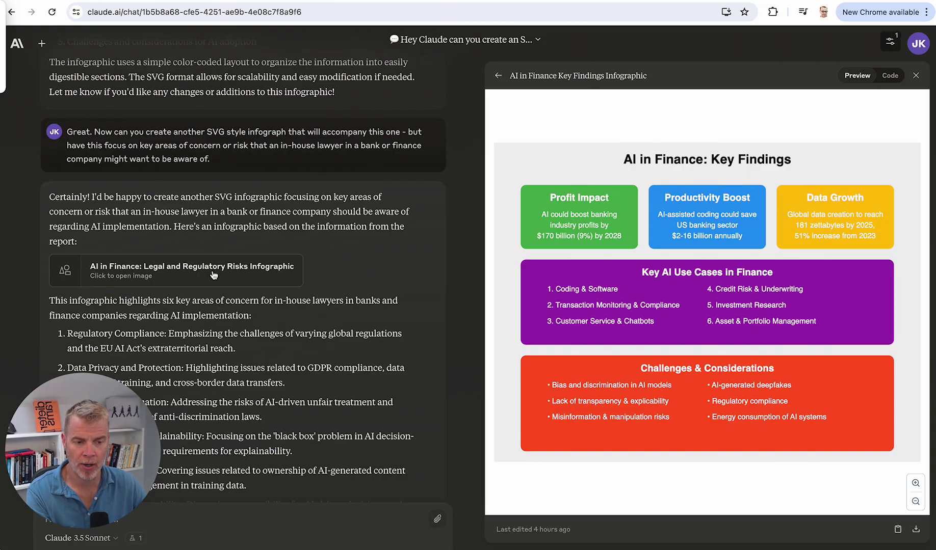
pyautogui.click(214, 275)
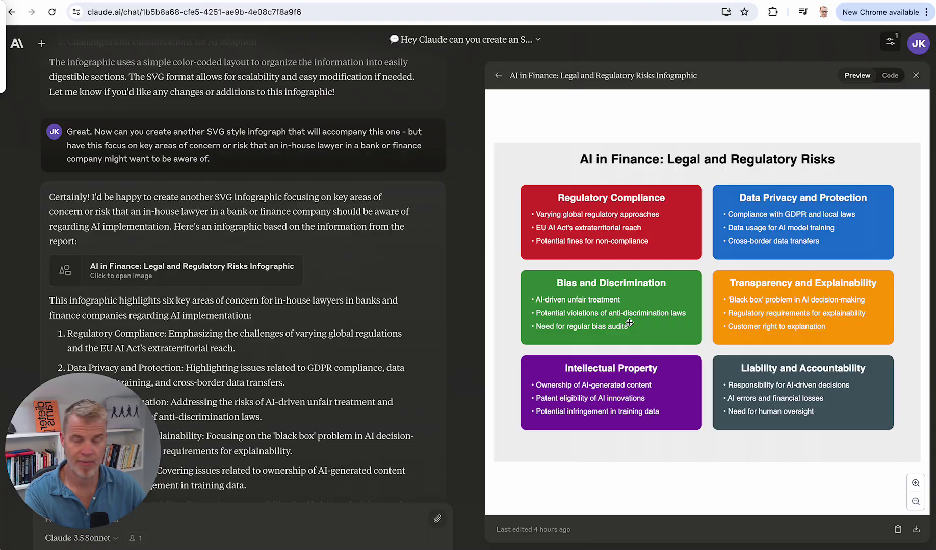
pyautogui.scroll(-5, 348, 360)
pyautogui.scroll(-3, 348, 359)
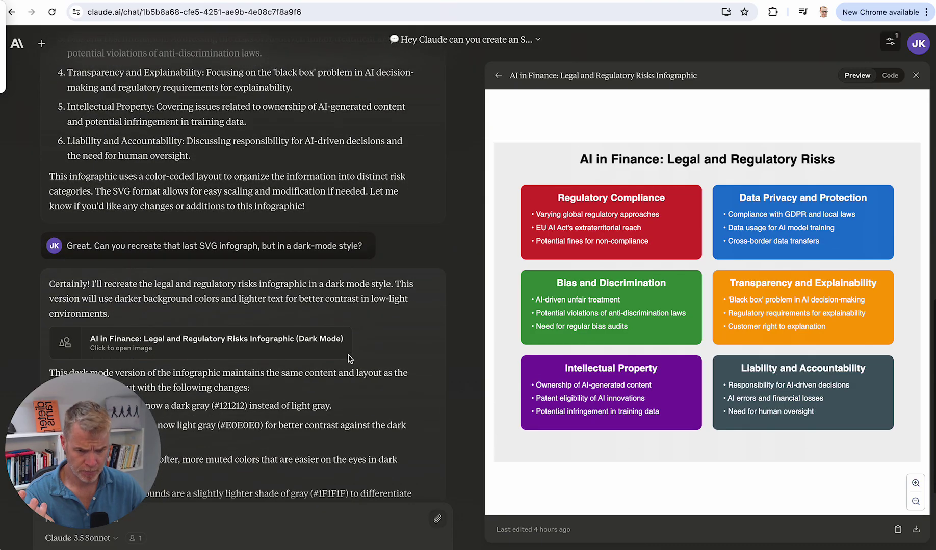
pyautogui.scroll(-1, 348, 359)
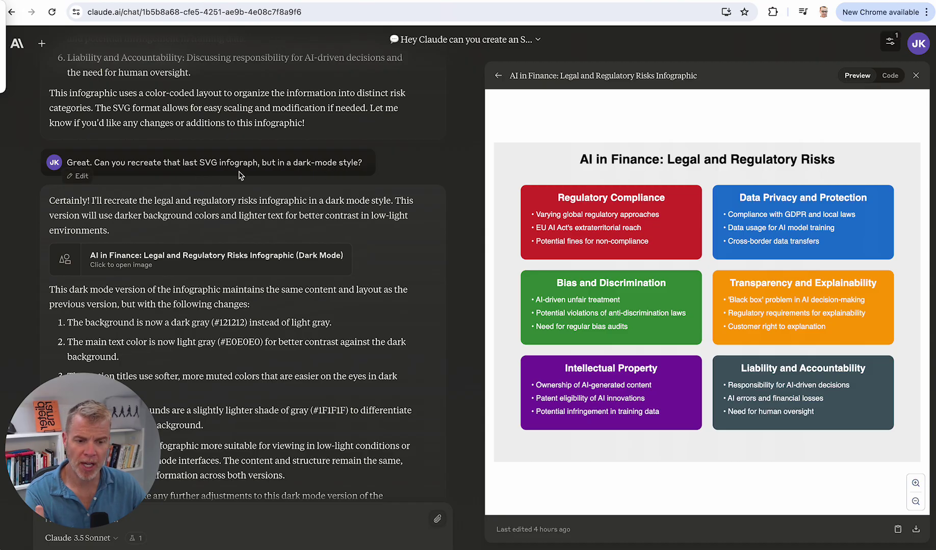
pyautogui.moveTo(111, 172)
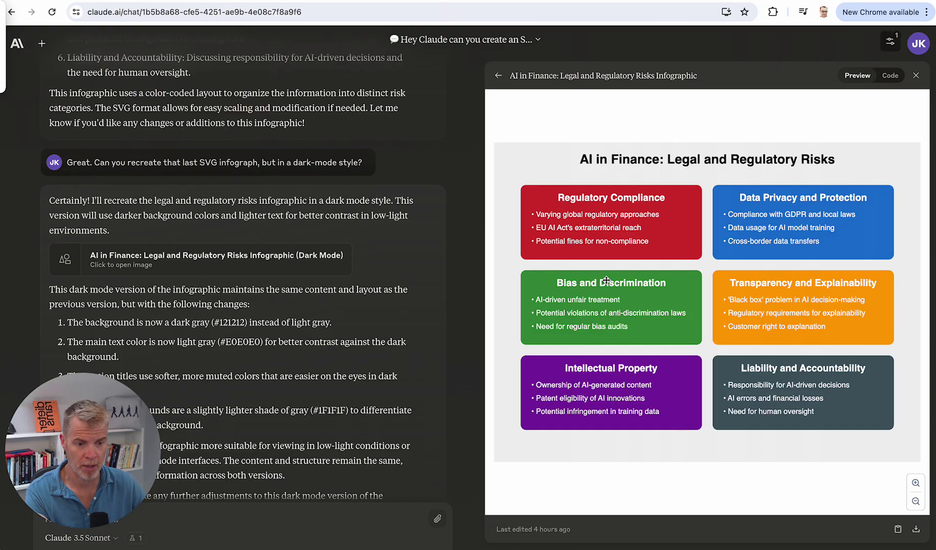
pyautogui.click(269, 270)
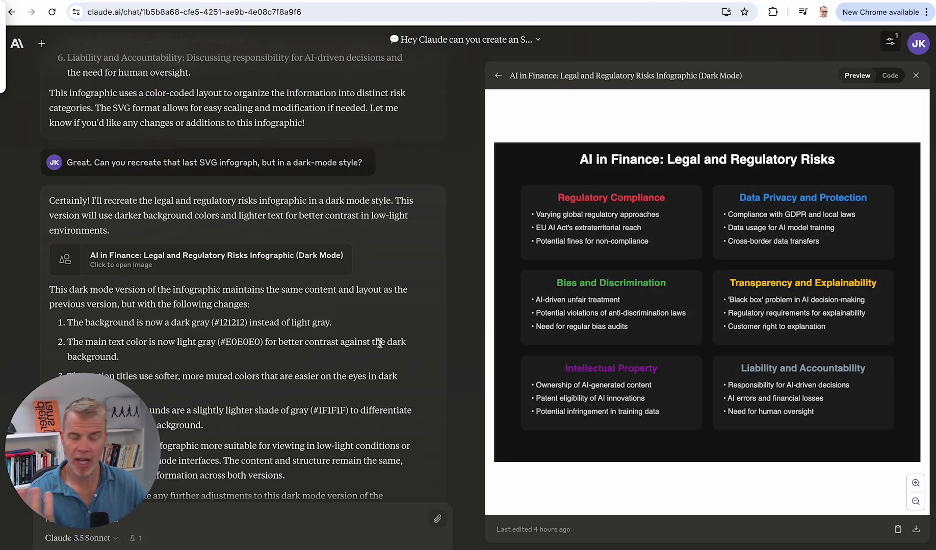
pyautogui.scroll(-3, 307, 370)
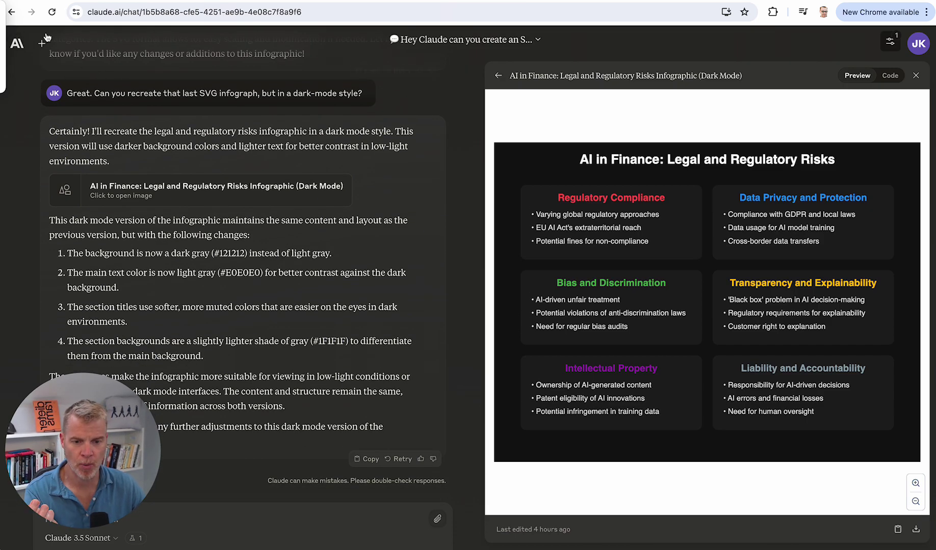
# Go back to the recent chats and open the Key Elements of Legal Complaint chat
pyautogui.click(20, 45)
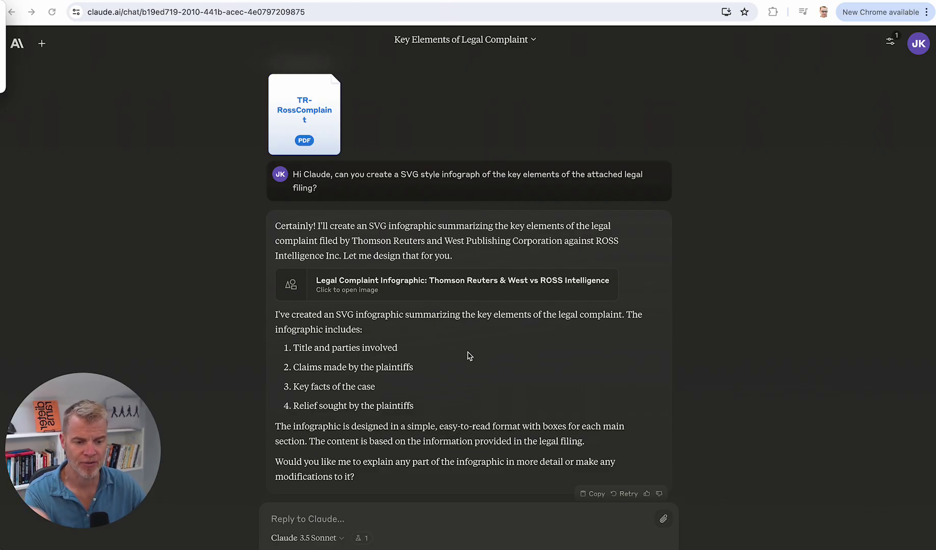
pyautogui.scroll(-1, 468, 355)
# Open the ROSS Intelligence infographic and ask Claude for an engaging HTML/inline-CSS quiz on the case
pyautogui.click(399, 248)
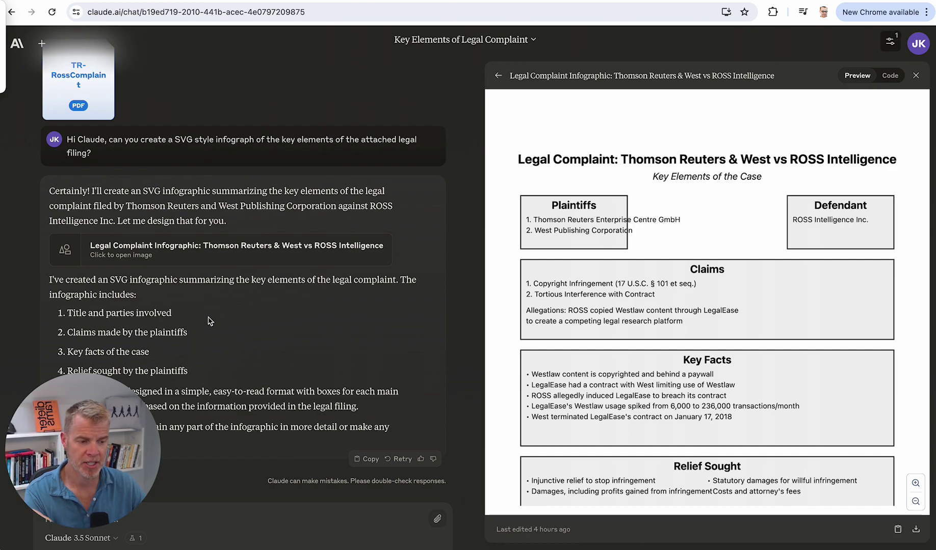
pyautogui.write('Based on this filing, can you create an engaging quiz using html and inline css?')
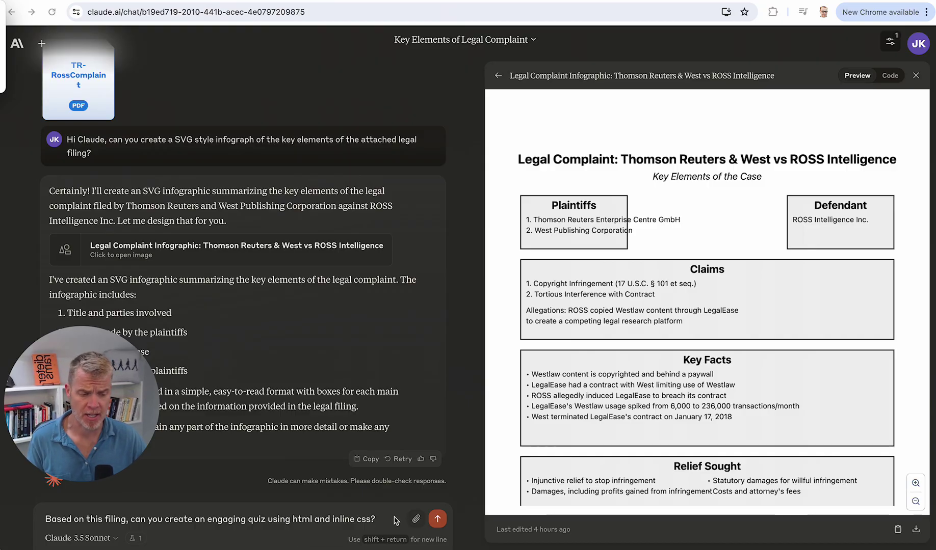
pyautogui.click(437, 520)
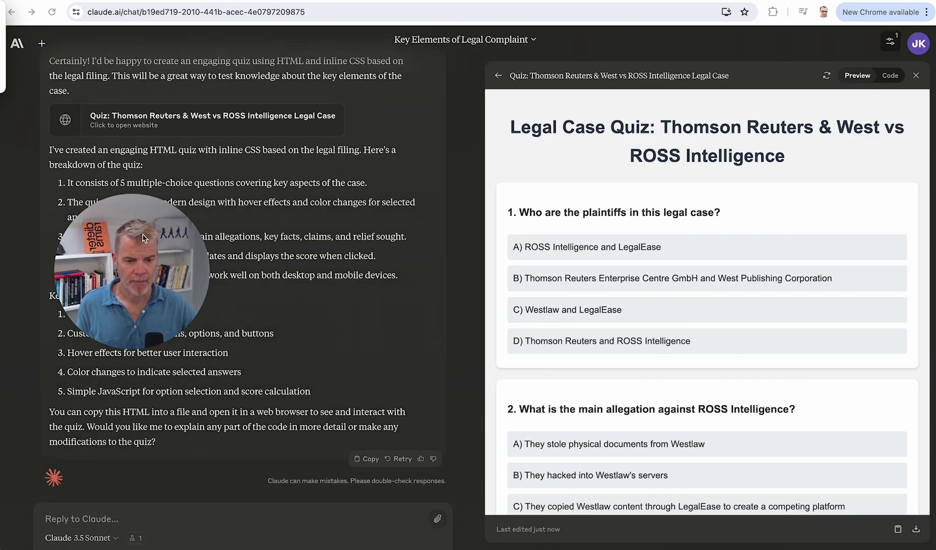
pyautogui.moveTo(155, 247); pyautogui.dragTo(184, 316)
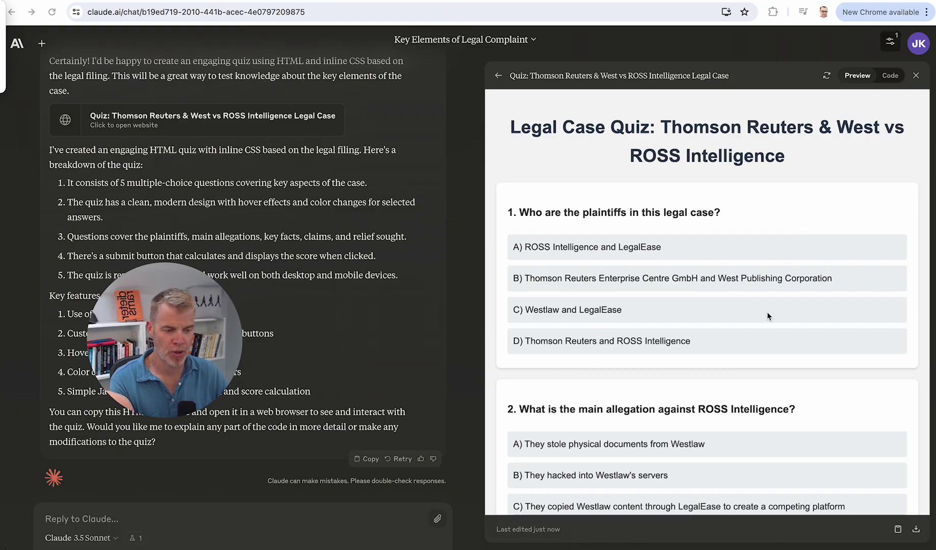
# Answer question 1 with D and question 5 with B, then submit the quiz, scoring 2 out of 5
pyautogui.scroll(-2, 678, 345)
pyautogui.scroll(1, 679, 344)
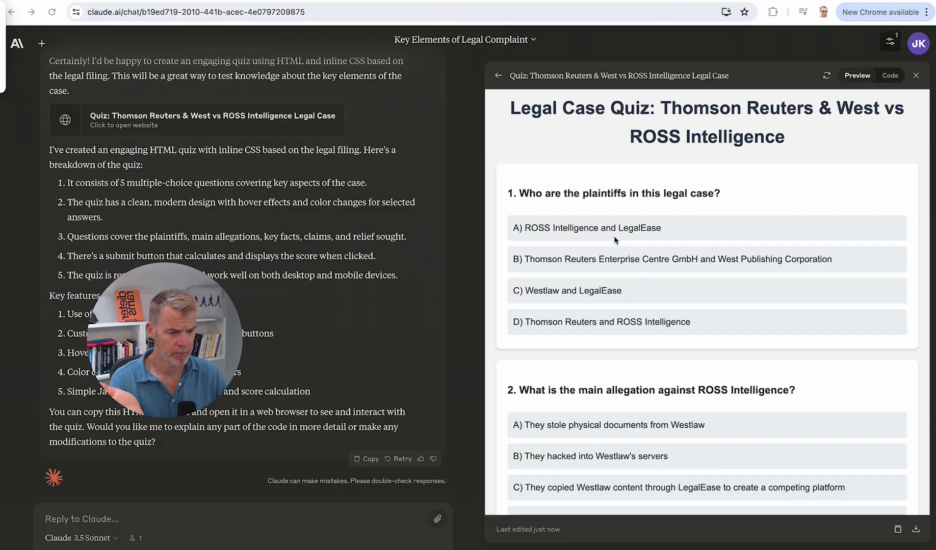
pyautogui.click(621, 322)
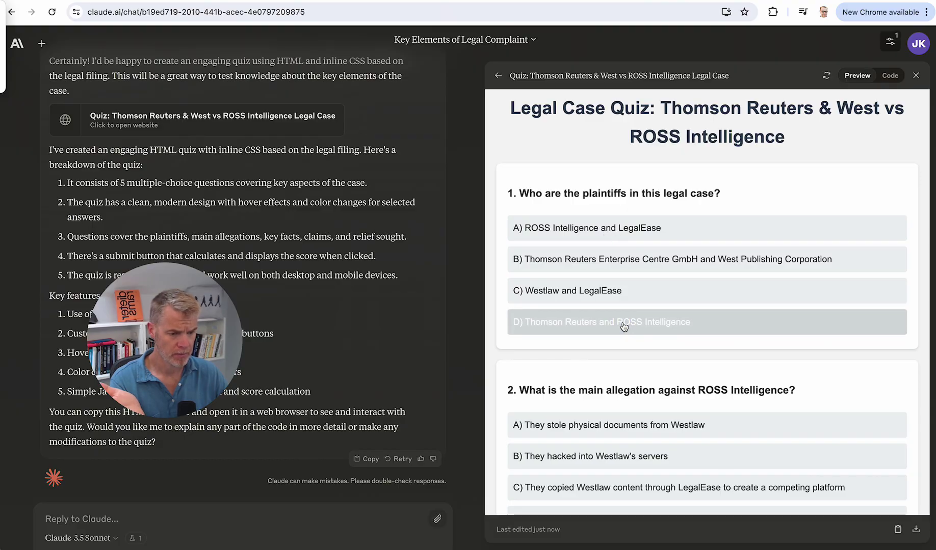
pyautogui.scroll(-4, 623, 324)
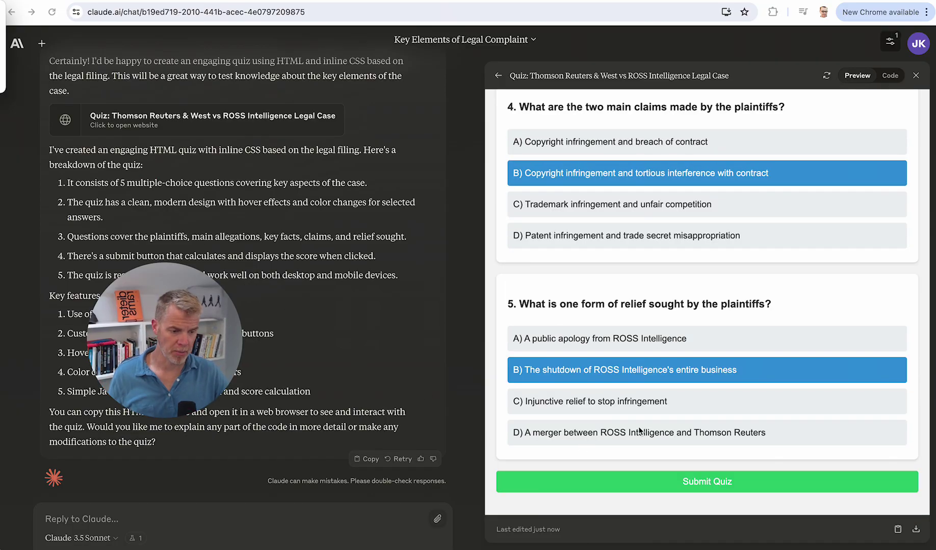
pyautogui.click(693, 487)
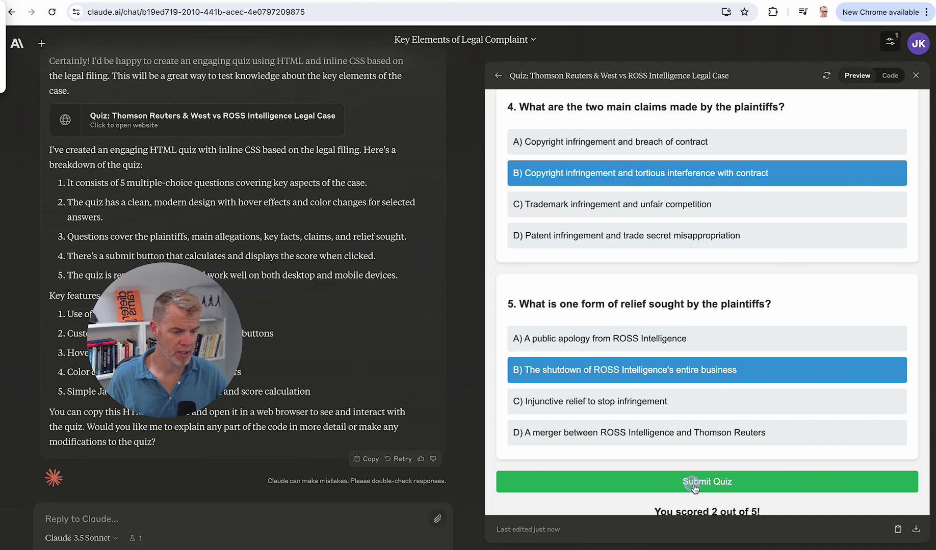
pyautogui.scroll(-1, 695, 488)
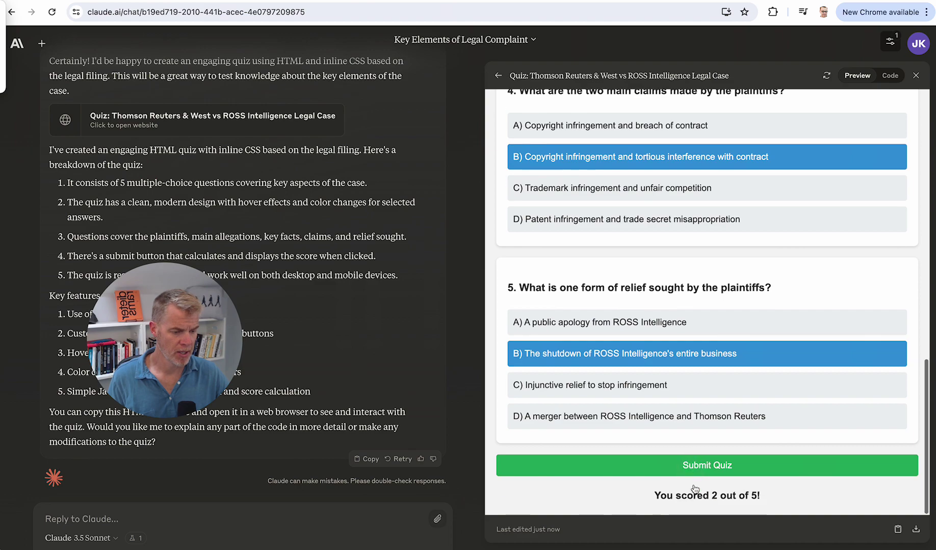
pyautogui.click(712, 366)
pyautogui.scroll(1, 701, 214)
pyautogui.scroll(-1, 701, 222)
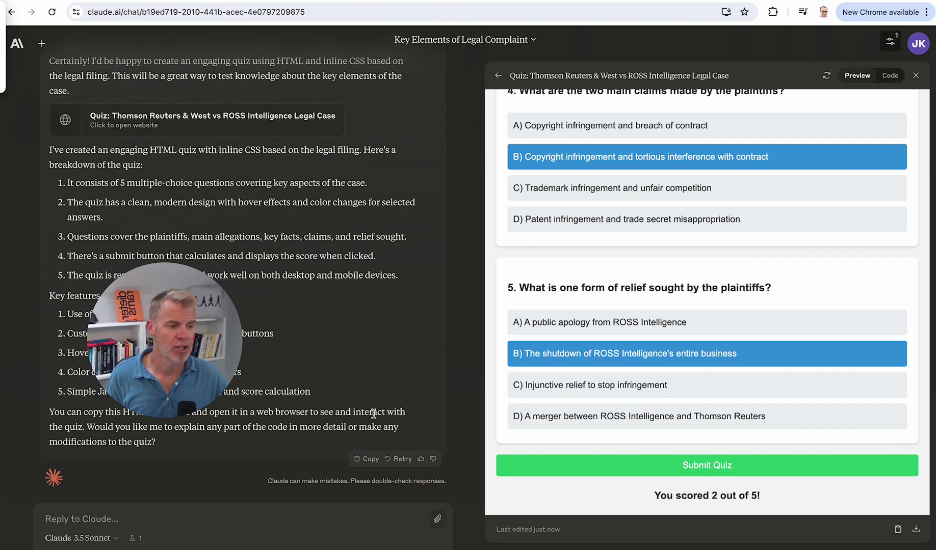
# Show the quiz's source code, copy it, and download it as legal-complaint-quiz.html (6.4 KB)
pyautogui.click(890, 75)
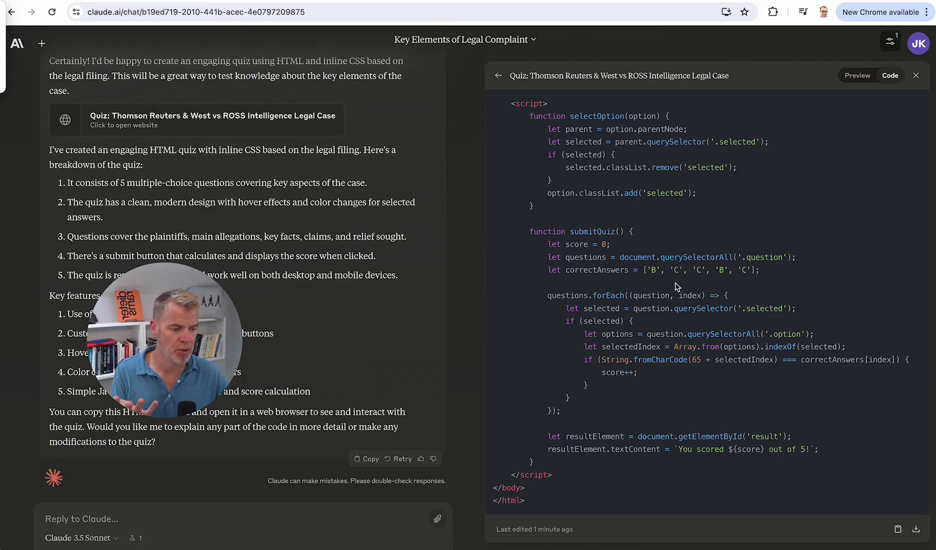
pyautogui.scroll(1, 760, 228)
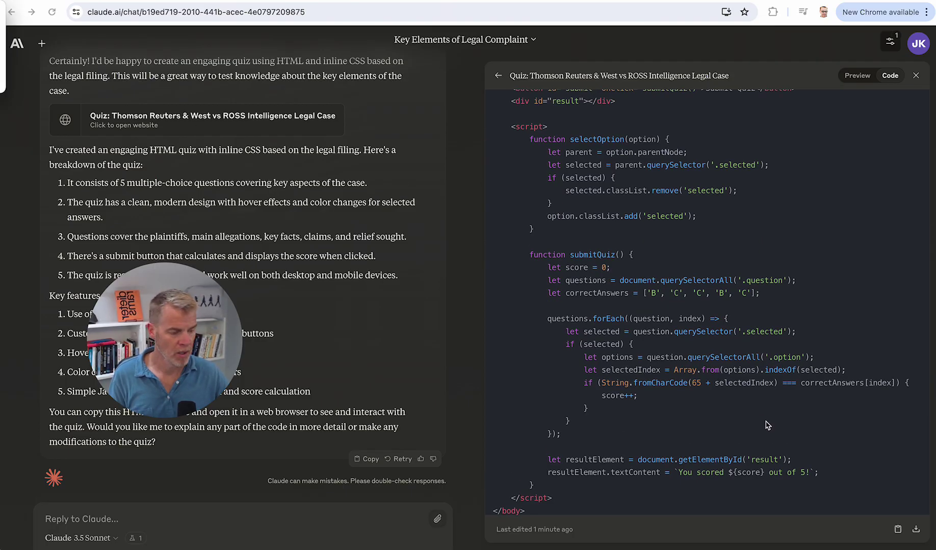
pyautogui.click(899, 531)
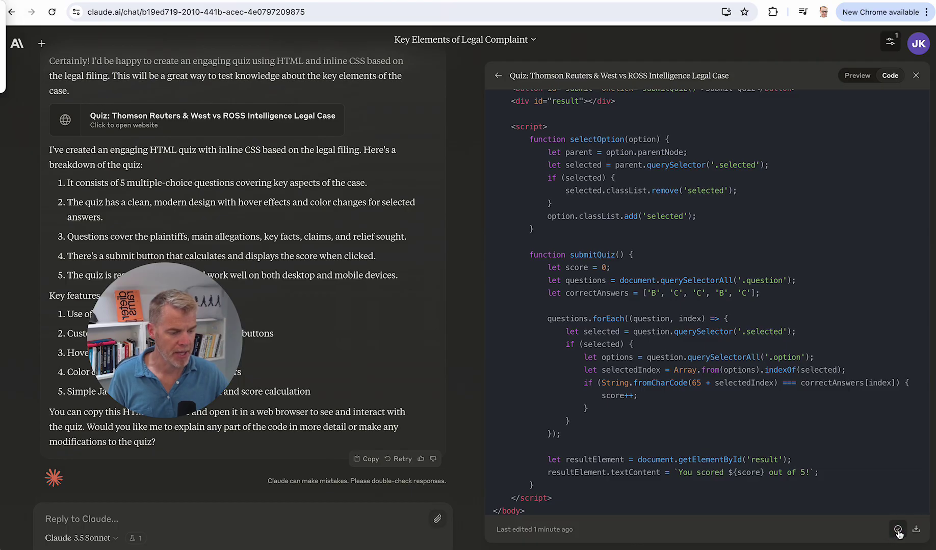
pyautogui.click(916, 531)
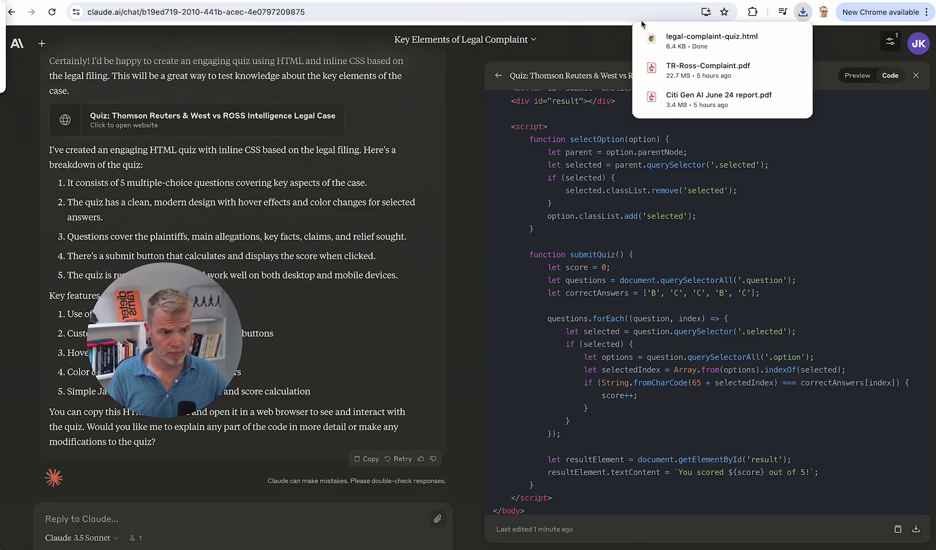
# Open legal-complaint-quiz.html from Chrome's downloads and scroll through its five quiz questions
pyautogui.click(735, 39)
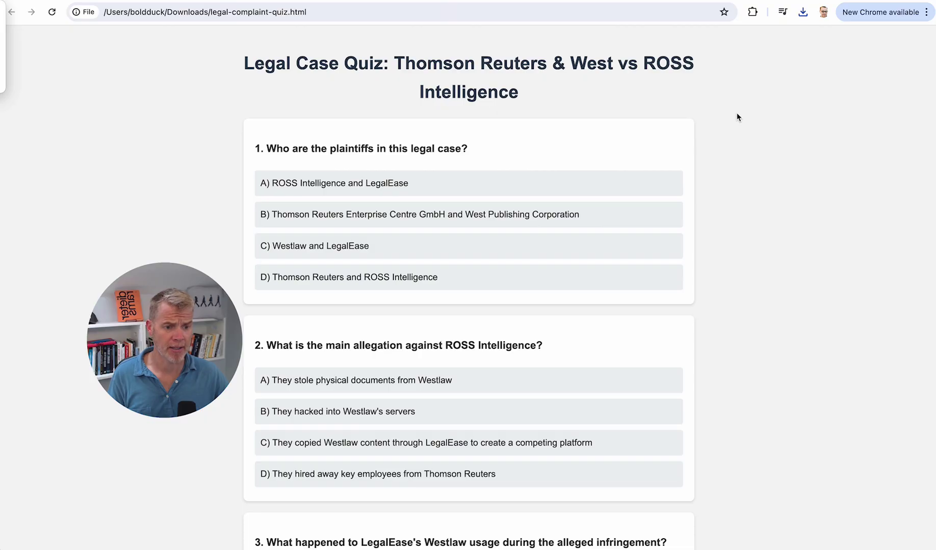
pyautogui.scroll(-2, 255, 177)
pyautogui.scroll(2, 254, 176)
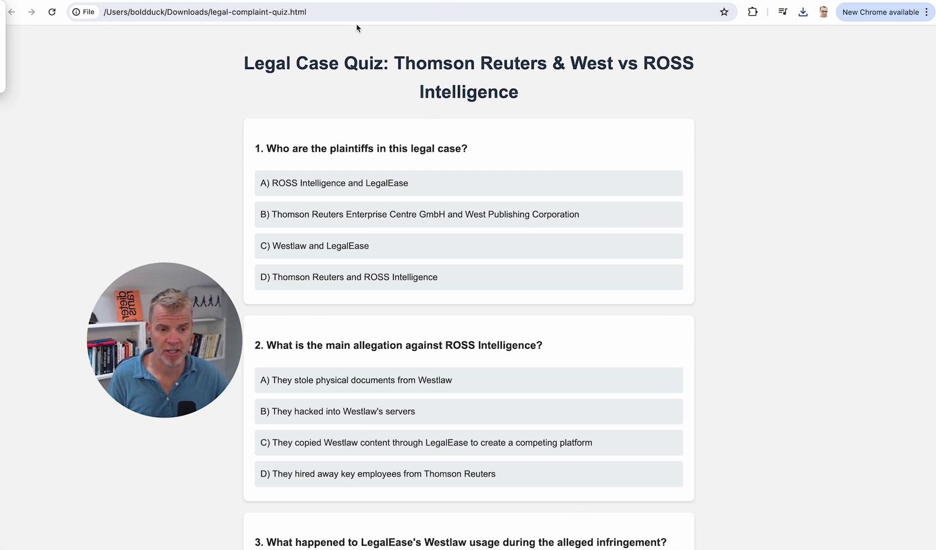
pyautogui.scroll(-3, 379, 213)
pyautogui.scroll(-15, 379, 175)
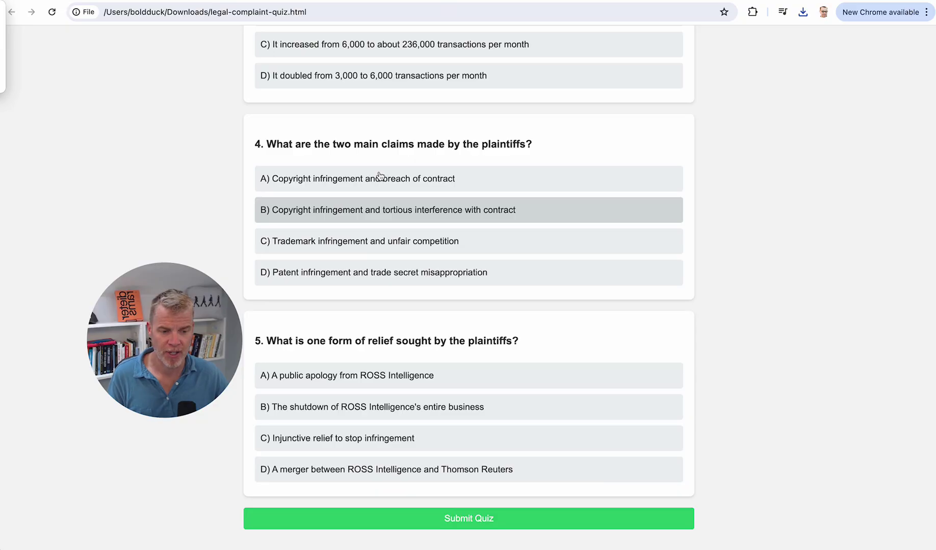
pyautogui.moveTo(212, 284); pyautogui.dragTo(160, 306)
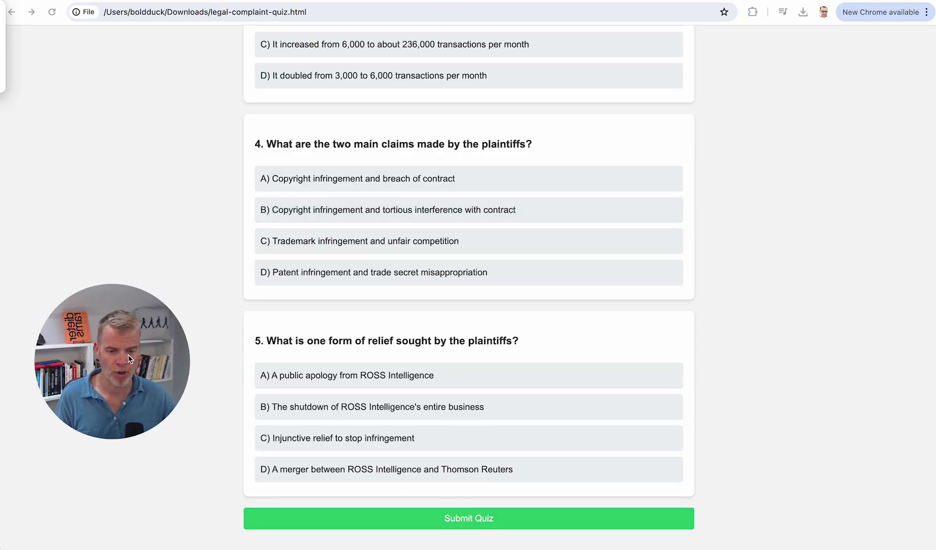
pyautogui.scroll(5, 393, 212)
pyautogui.scroll(2, 393, 212)
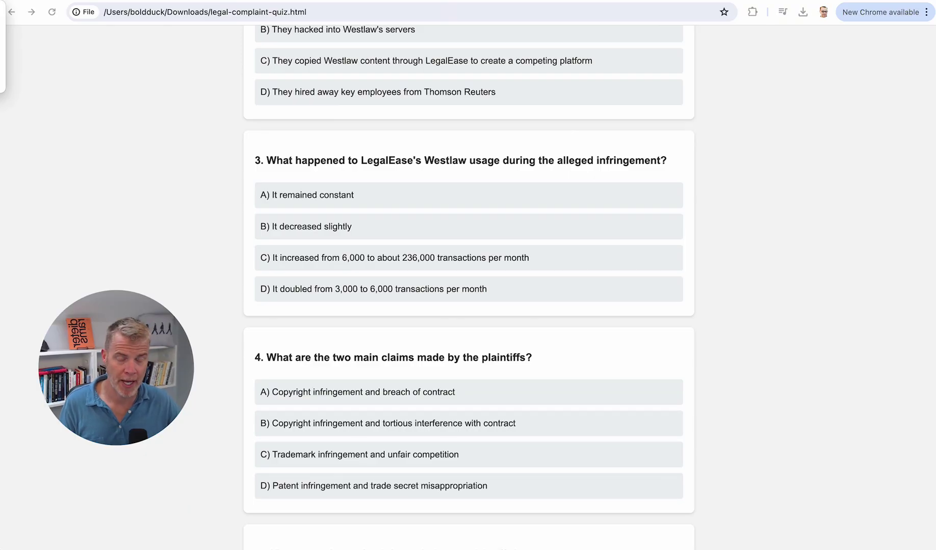
# Move from the Claude chat past the local quiz tab to the Claude 3.5 Sonnet news page's vision video
pyautogui.press('super+alt+Left')
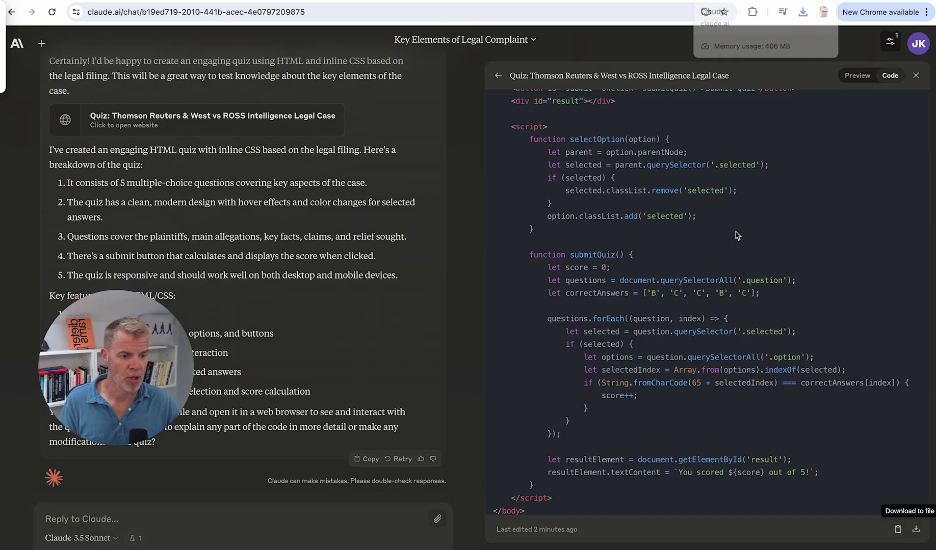
pyautogui.scroll(15, 746, 309)
pyautogui.scroll(1, 746, 309)
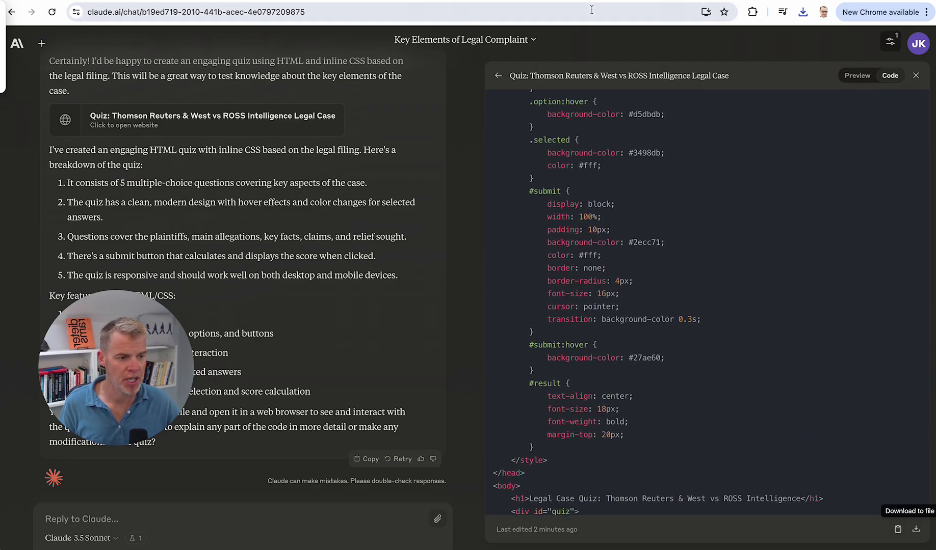
pyautogui.click(729, 1)
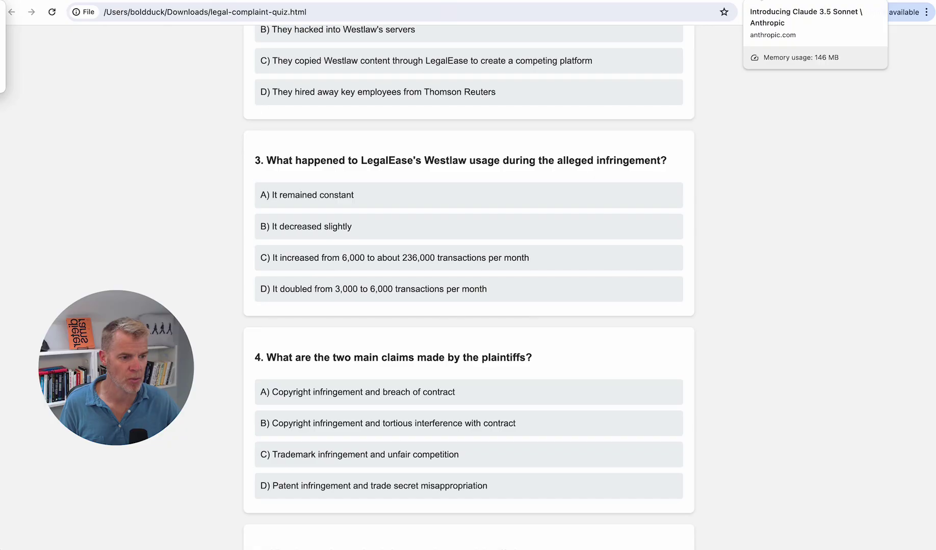
pyautogui.click(756, 1)
pyautogui.scroll(6, 562, 233)
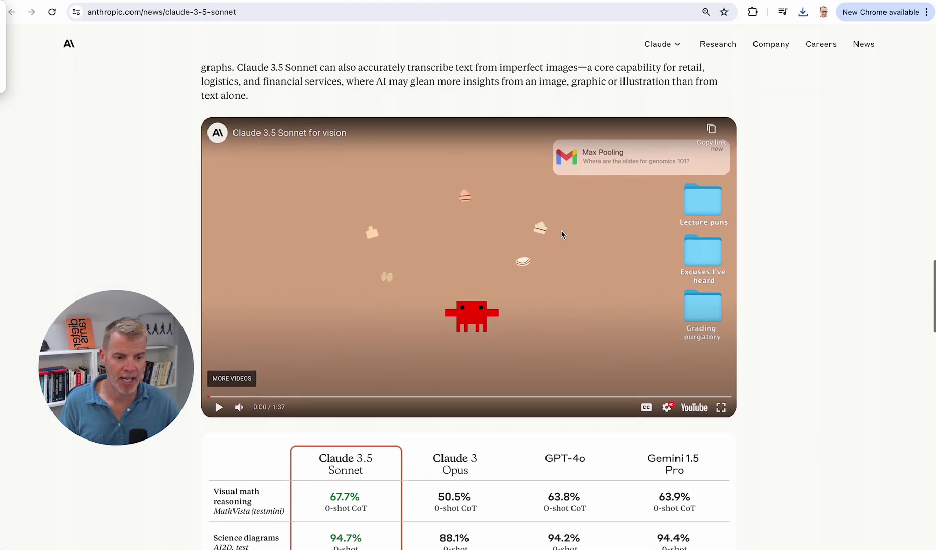